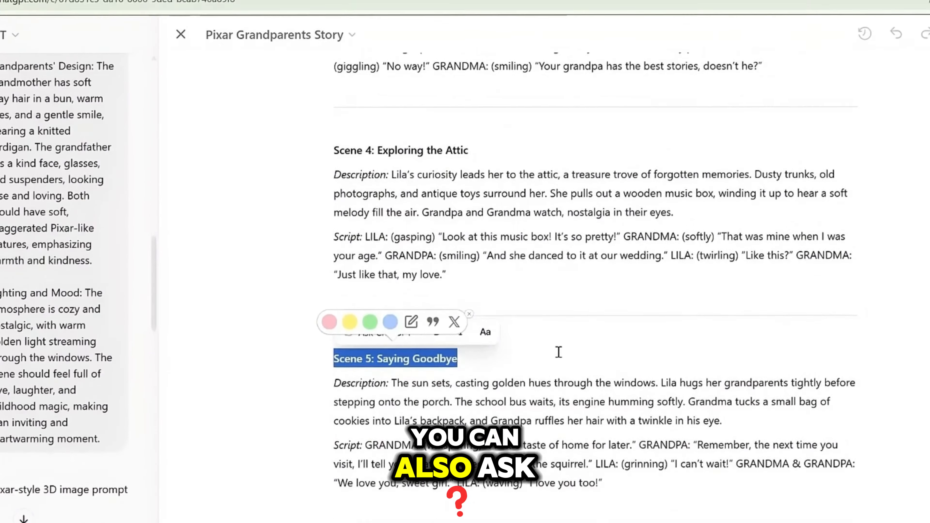
# - Review the earlier story scenes, examining the Scene 2 kitchen description and its script dialogue
pyautogui.scroll(5, 553, 352)
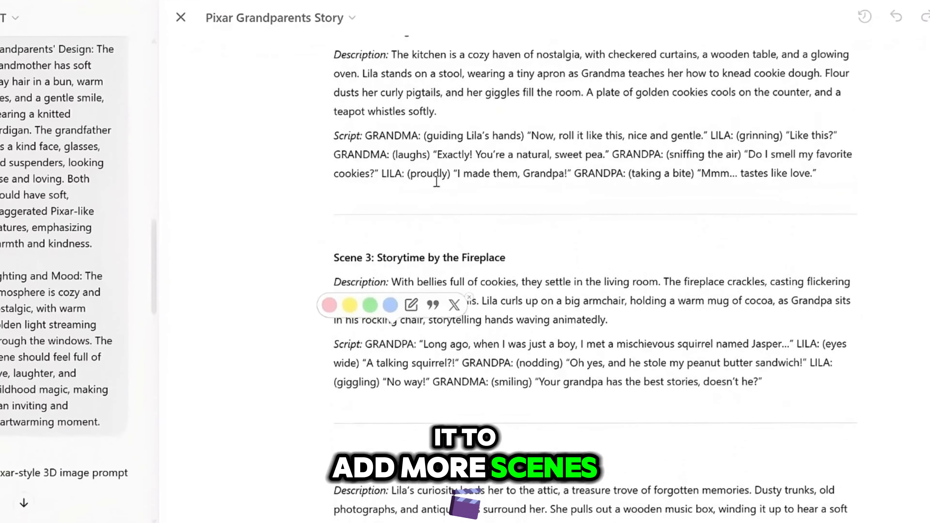
pyautogui.scroll(2, 544, 220)
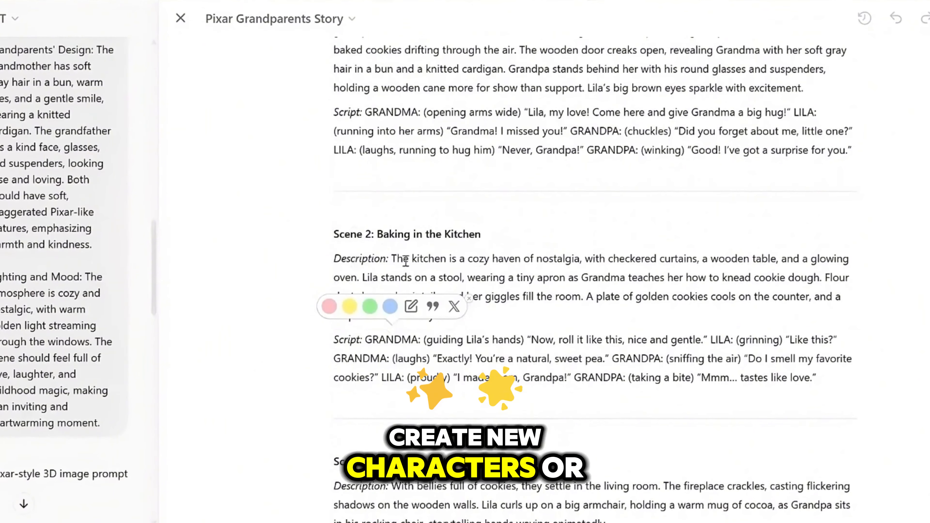
pyautogui.moveTo(389, 259); pyautogui.dragTo(326, 261)
pyautogui.moveTo(364, 339); pyautogui.dragTo(333, 340)
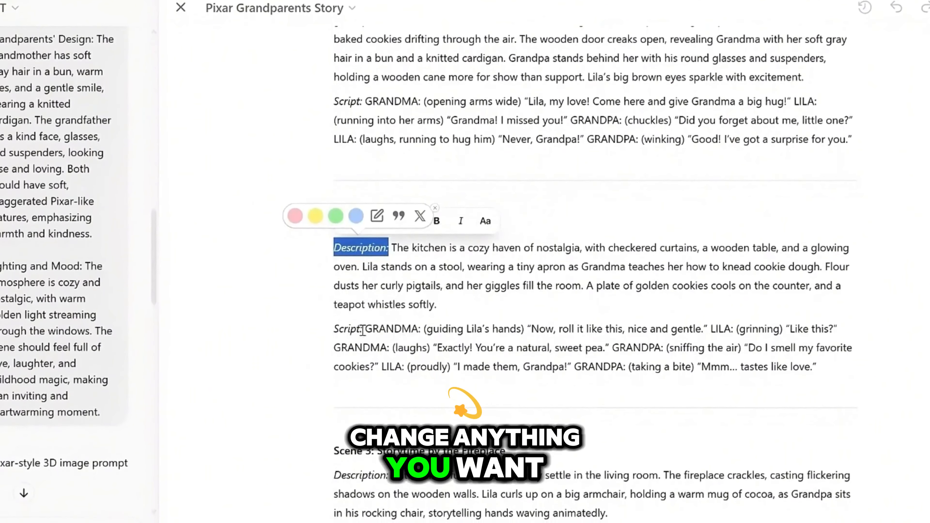
pyautogui.click(406, 245)
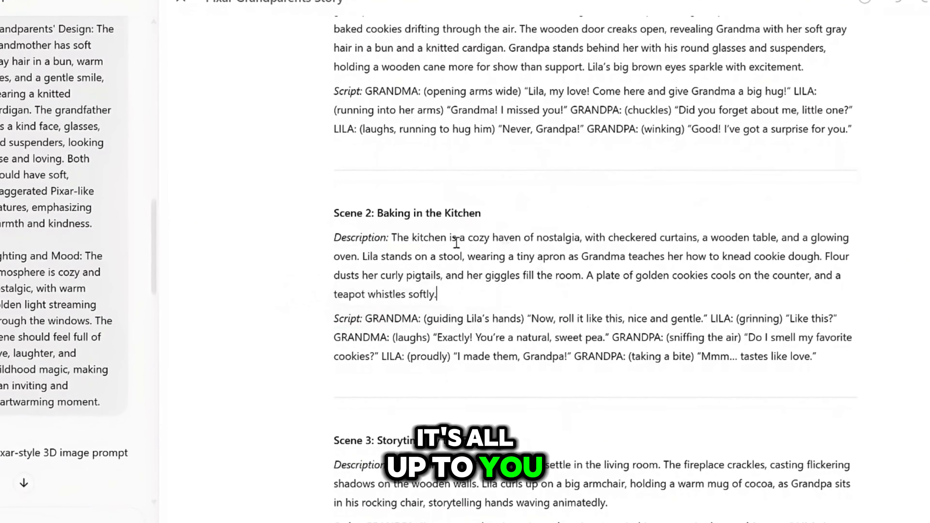
pyautogui.moveTo(399, 237); pyautogui.dragTo(485, 288)
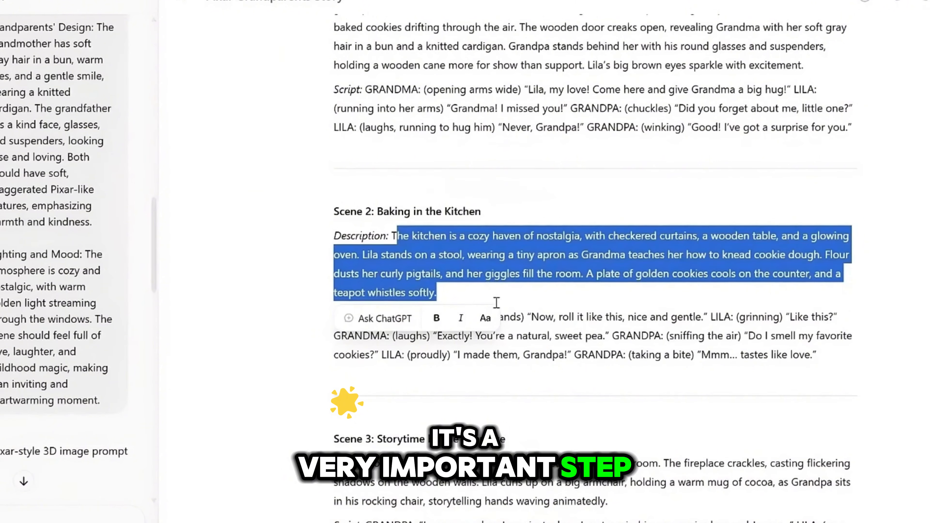
pyautogui.click(492, 317)
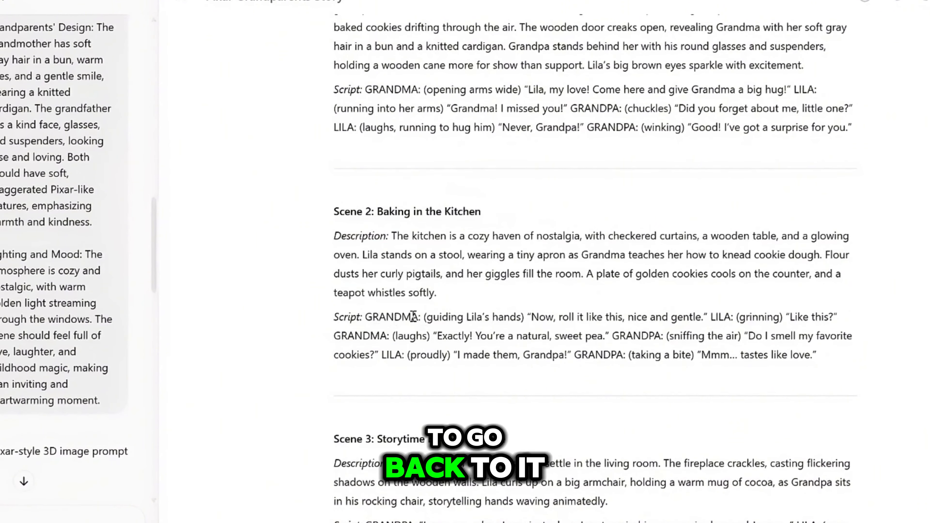
pyautogui.moveTo(365, 317); pyautogui.dragTo(563, 354)
pyautogui.click(605, 373)
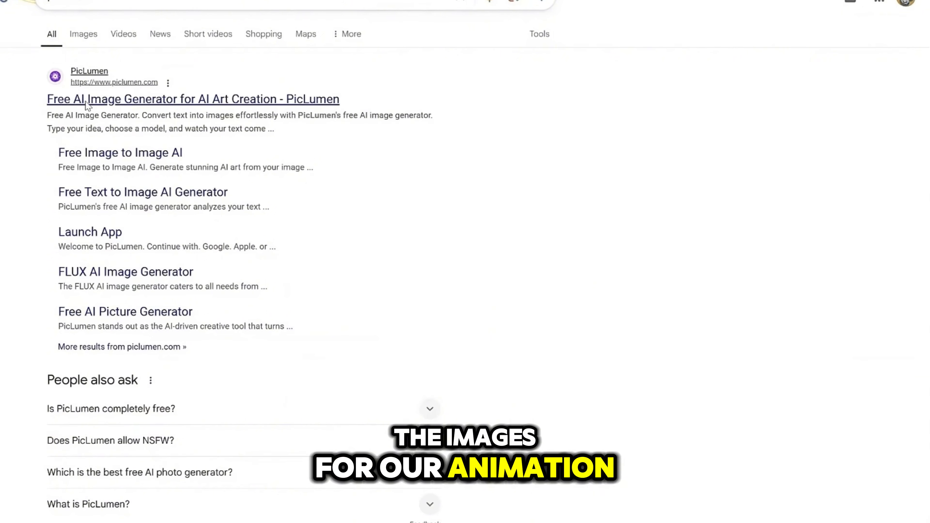
# - Open PicLumen's free AI image generator from the search results and browse the featured community images
pyautogui.click(85, 99)
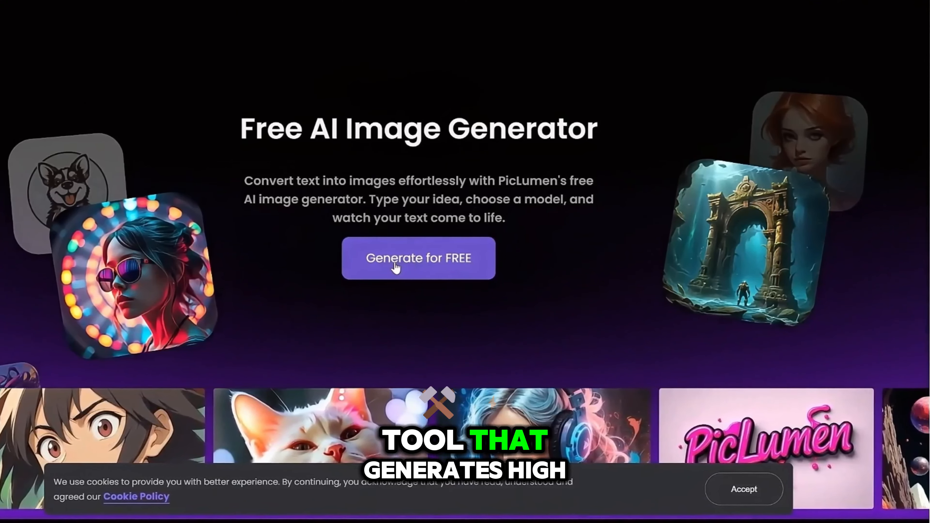
pyautogui.click(395, 268)
pyautogui.scroll(-6, 604, 200)
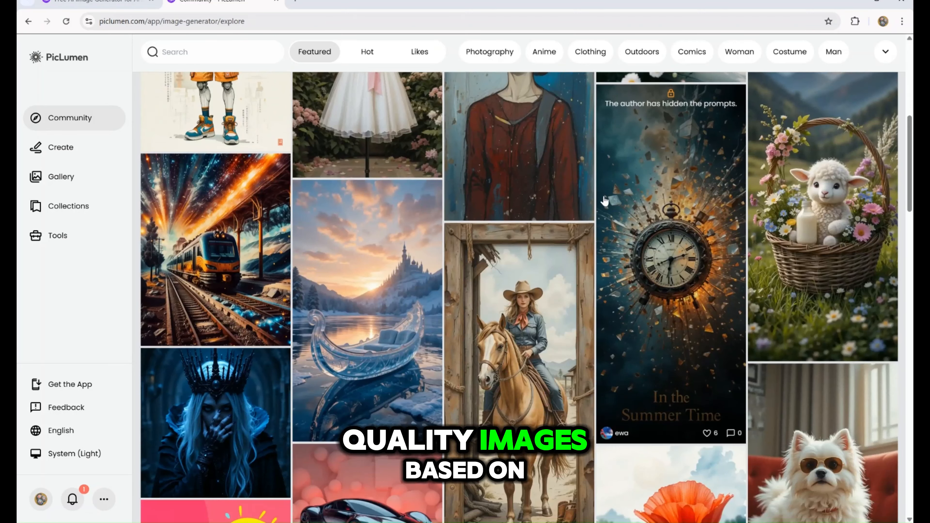
pyautogui.scroll(-12, 604, 201)
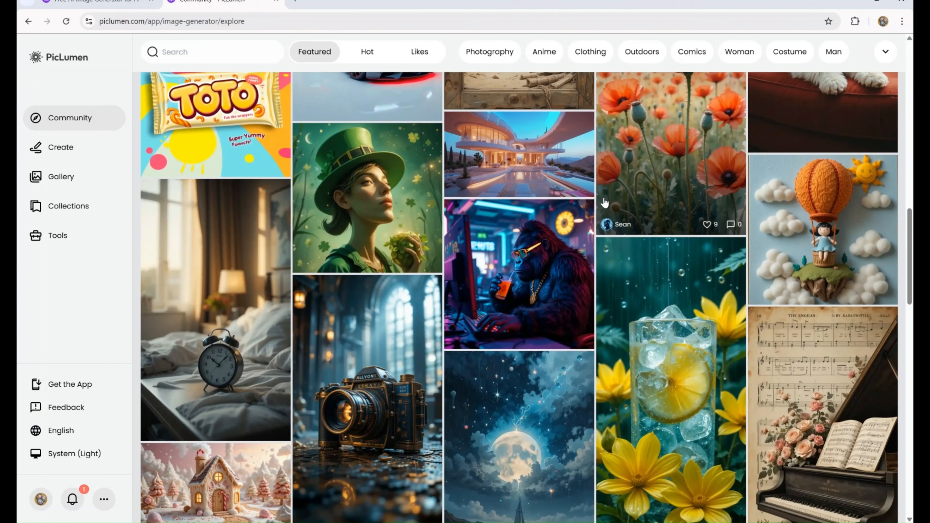
pyautogui.scroll(-13, 604, 203)
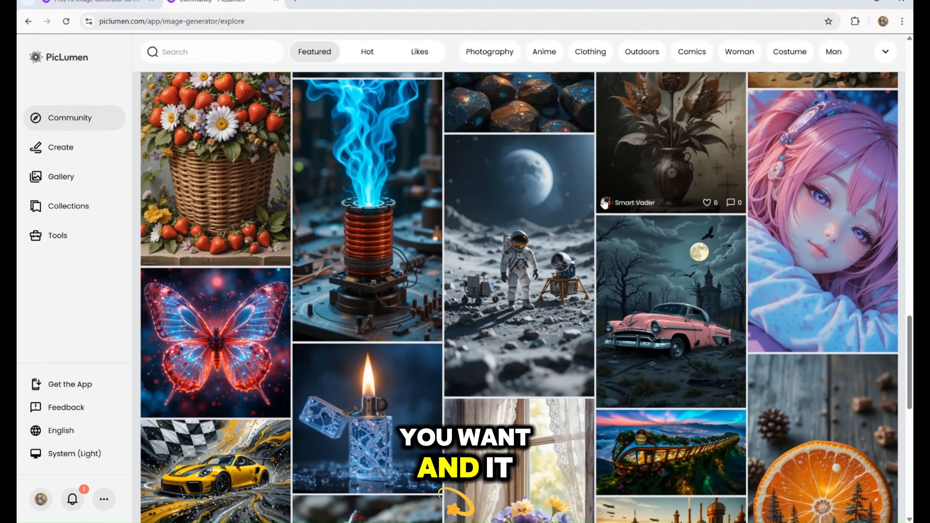
# - Browse the Hot community images for examples of what the generator can produce
pyautogui.click(365, 56)
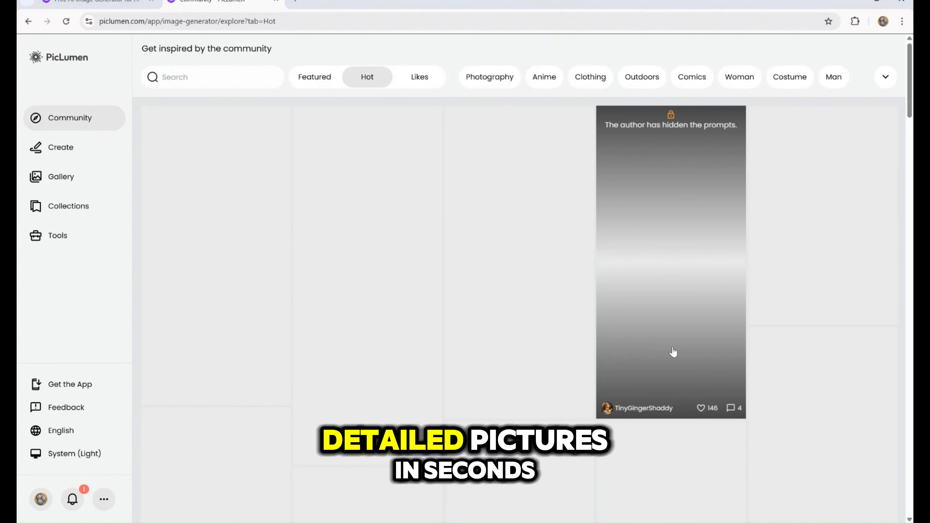
pyautogui.scroll(-10, 771, 362)
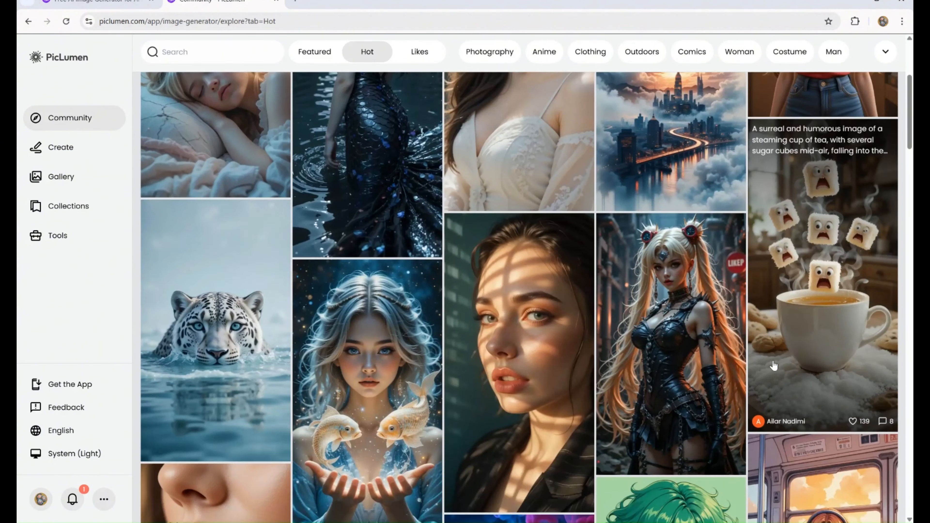
pyautogui.scroll(-10, 776, 383)
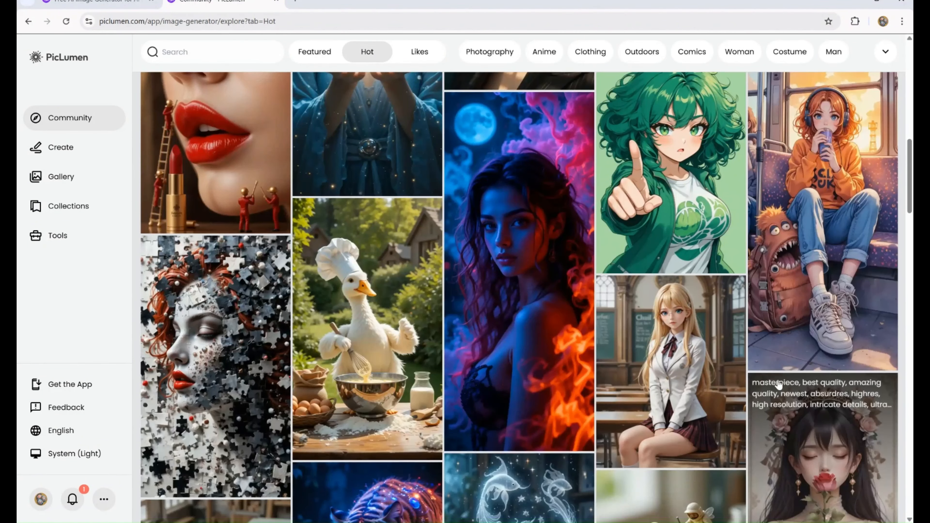
pyautogui.scroll(-10, 778, 384)
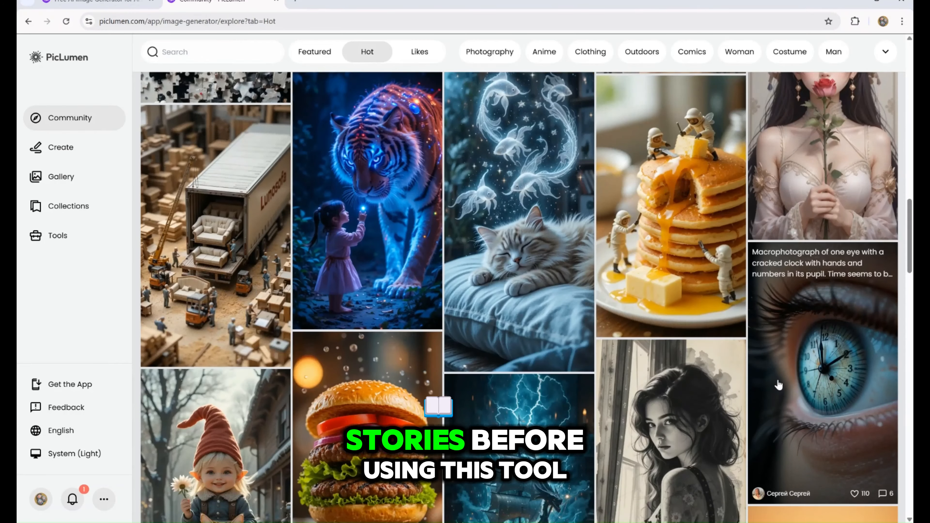
pyautogui.scroll(-10, 778, 385)
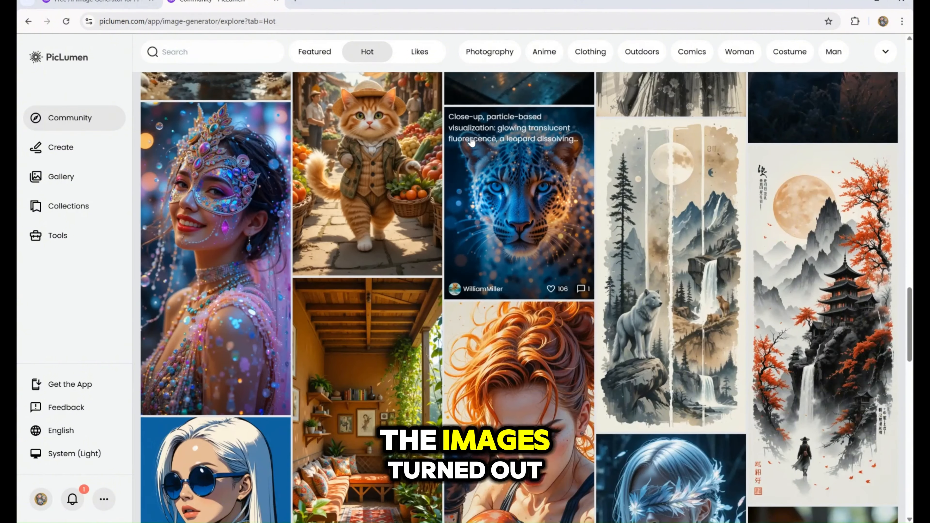
pyautogui.scroll(10, 474, 145)
pyautogui.scroll(12, 475, 145)
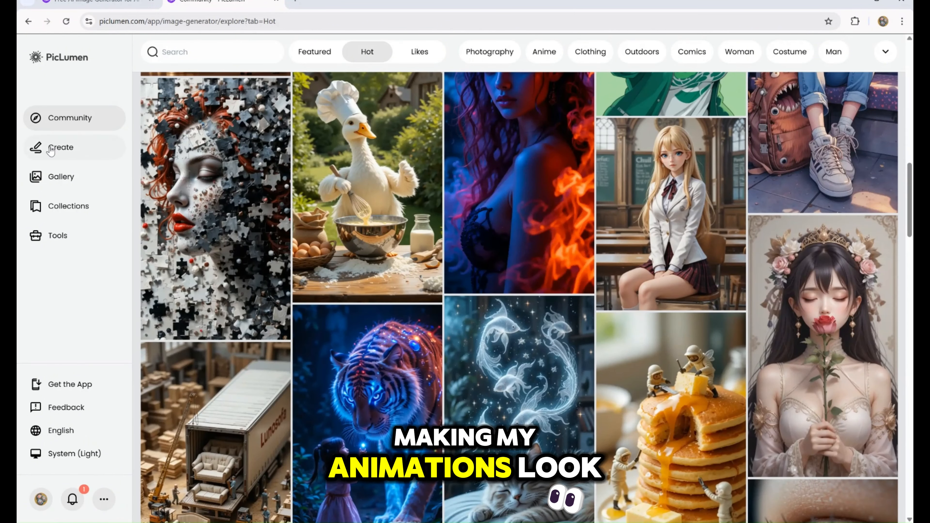
# - Generate an image from the Scene 1 prompt, with Lila running up her grandparents' front steps, and open the result
pyautogui.click(51, 151)
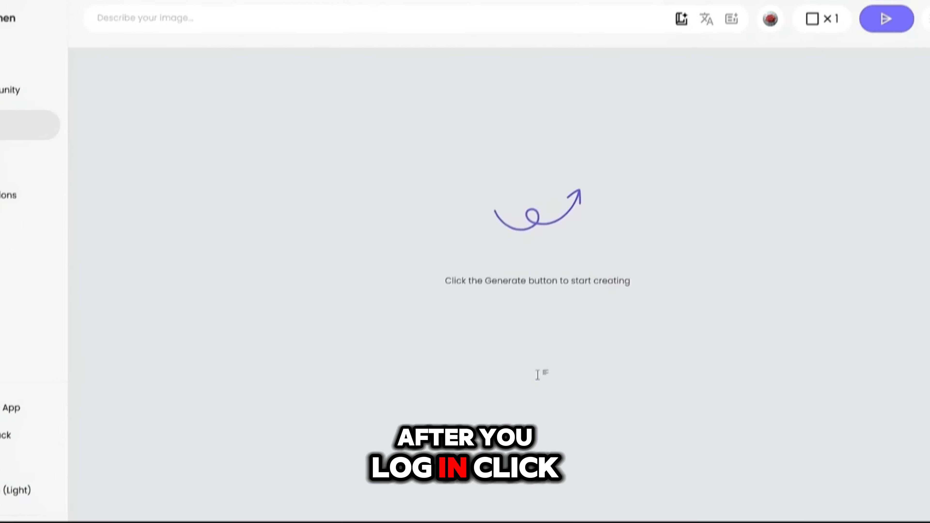
pyautogui.write('A yellow school bus drives away as a young girl, Lila A heartwarming Pixar-style 3D scene of a young girl, around 7 years old, with big expressive eyes, rosy cheeks, and a joyful smile She has curly brown hair tied in playful pigtails and wears a cozy, colorful outfit consisting of a soft sweater and denim overalls. eagerly runs up the front steps of her grandparents’ house. The house is warm and inviting, with flower pots lining the porch and the smell of fresh-baked cookies drifting through the air. The wooden door creaks open, revealing : grandmother, an elderly woman with soft gray hair in a bun, warm eyes, and a gentle smile, wearing a knitted orange cardigan and blue pants.  The grandfather, a kind-looking man with round glasses, suspenders, and a wise expression, wearing a blue sweater and brown pants, holding a wooden cane more for show than support. Lila’s big brown eyes sparkle with excitement.')
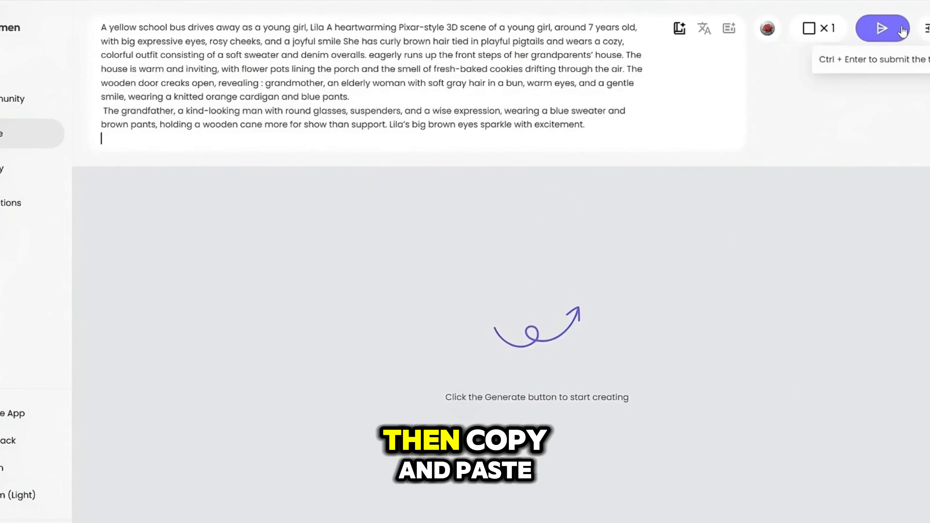
pyautogui.click(884, 29)
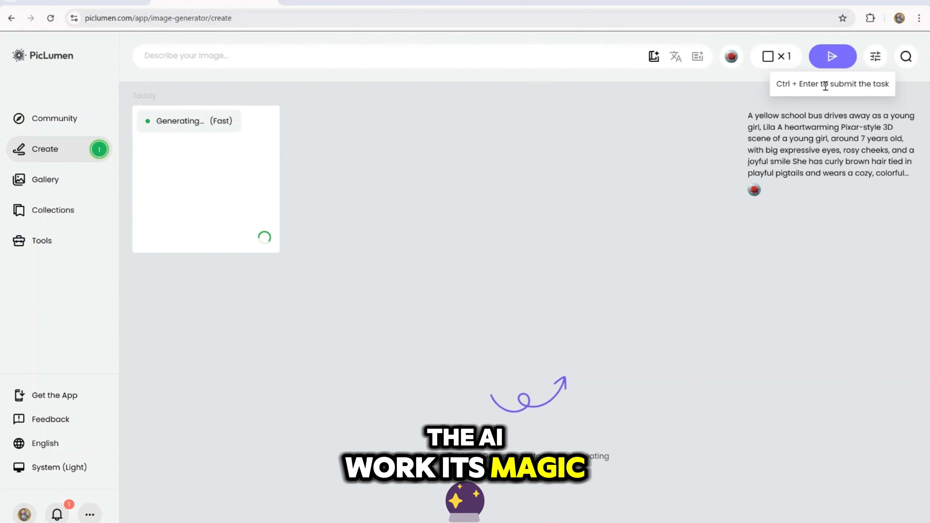
pyautogui.click(208, 209)
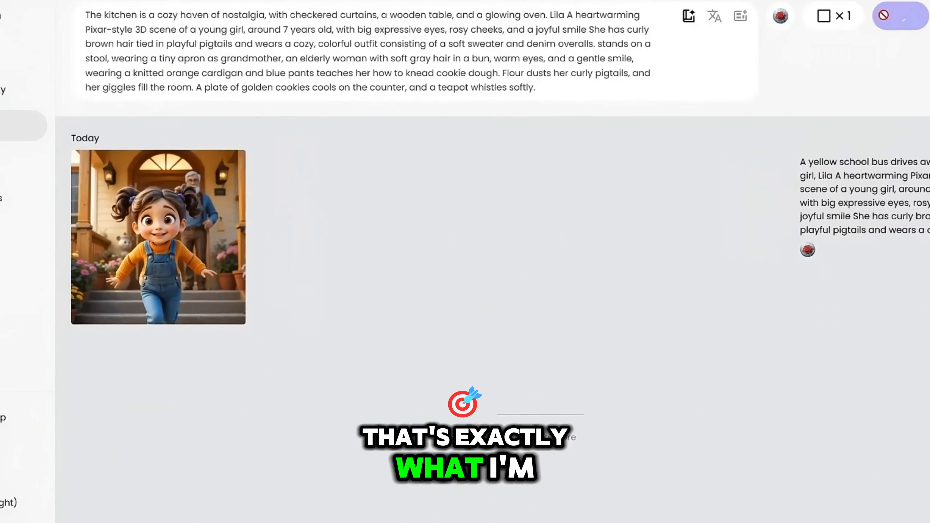
# - Generate the Scene 2 image of Lila and her grandmother baking in the kitchen, and view it enlarged
pyautogui.click(884, 22)
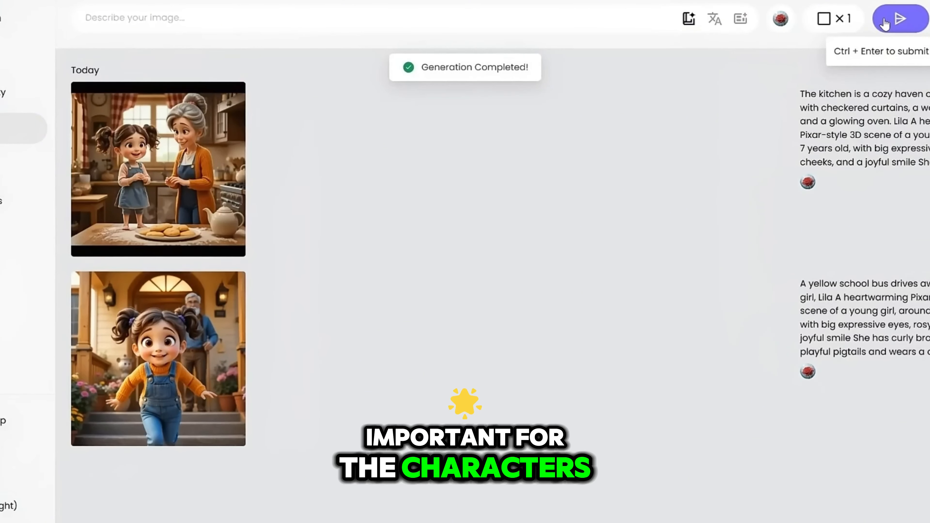
pyautogui.click(161, 157)
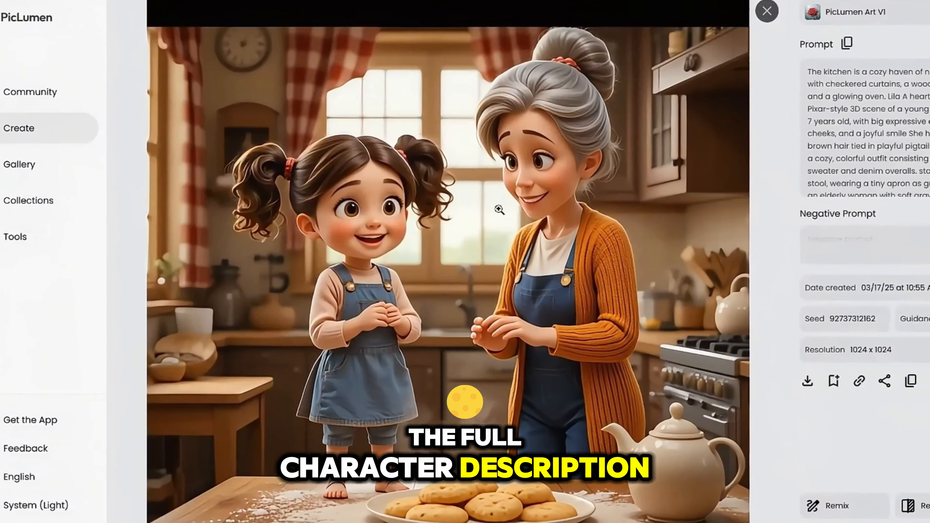
pyautogui.click(766, 11)
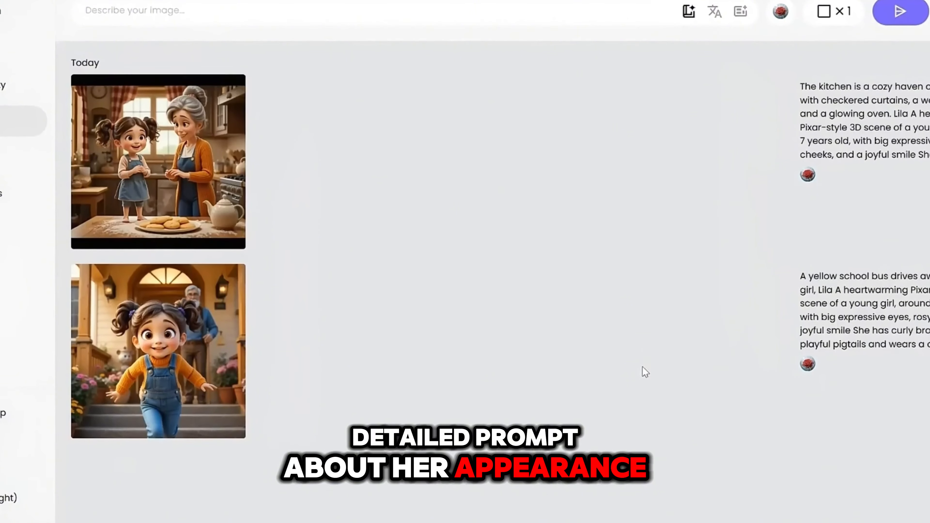
# - Generate the Scene 3 image from the pasted fireplace prompt that includes the full descriptions of Lila and her grandfather
pyautogui.click(266, 4)
pyautogui.hotkey('ctrl', 'v')
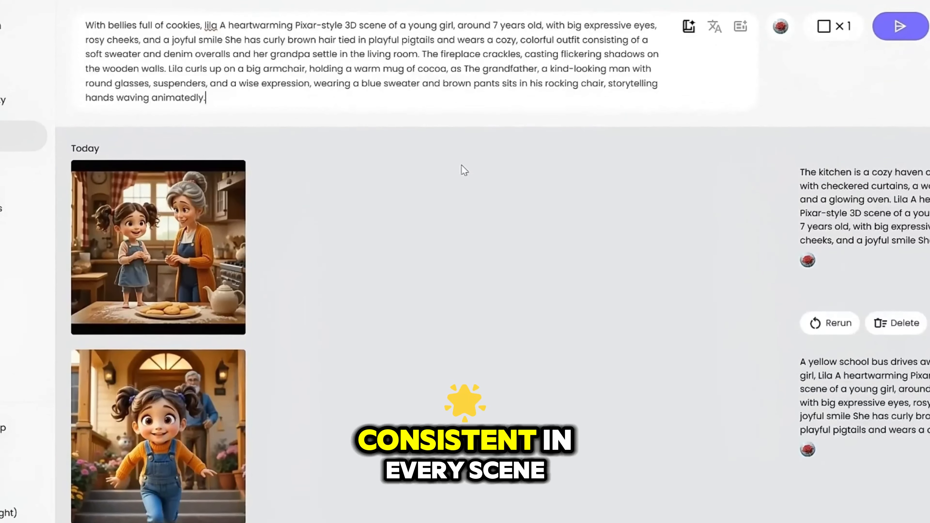
pyautogui.click(900, 39)
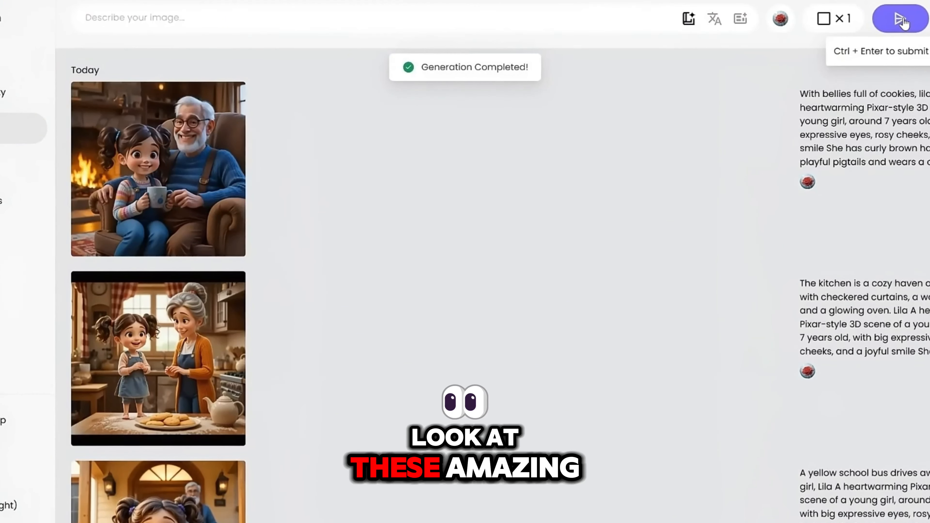
# - Check the enlarged attic scene image and generate the farewell scene with the grandparents and school bus
pyautogui.click(227, 132)
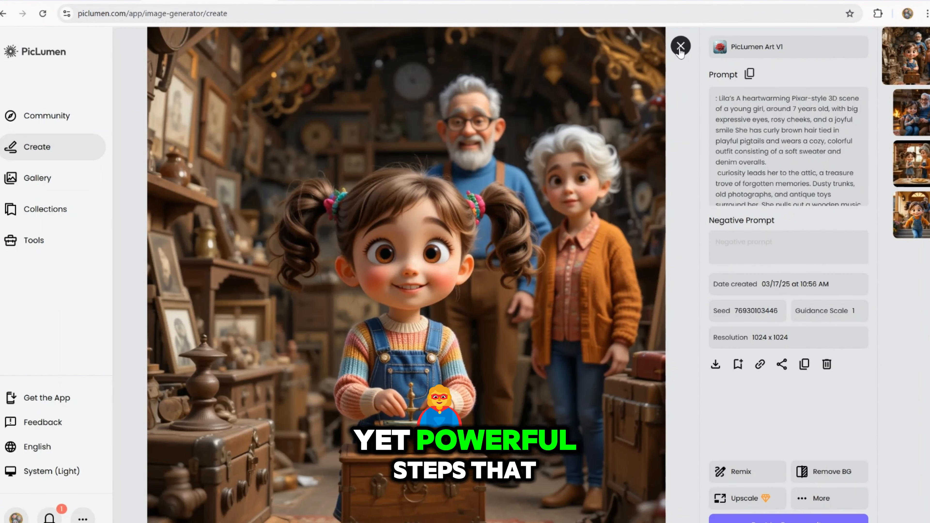
pyautogui.click(680, 47)
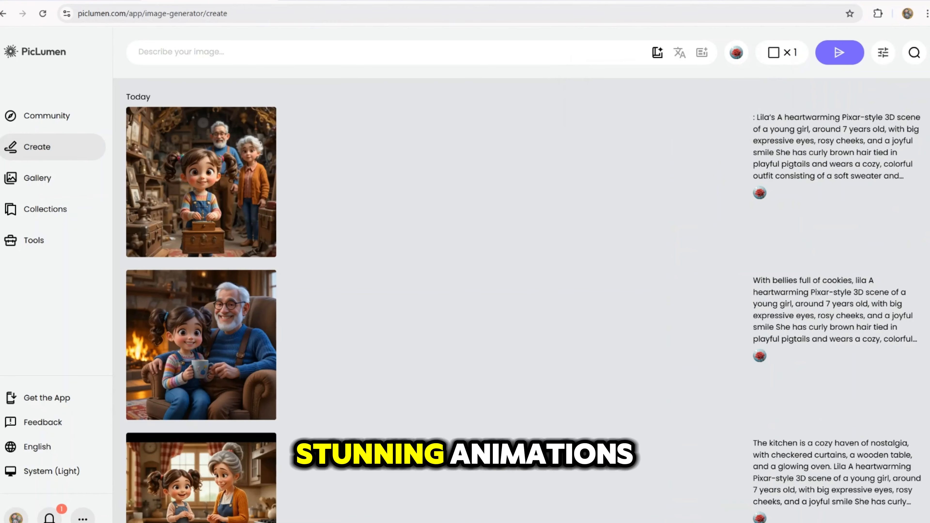
pyautogui.click(842, 55)
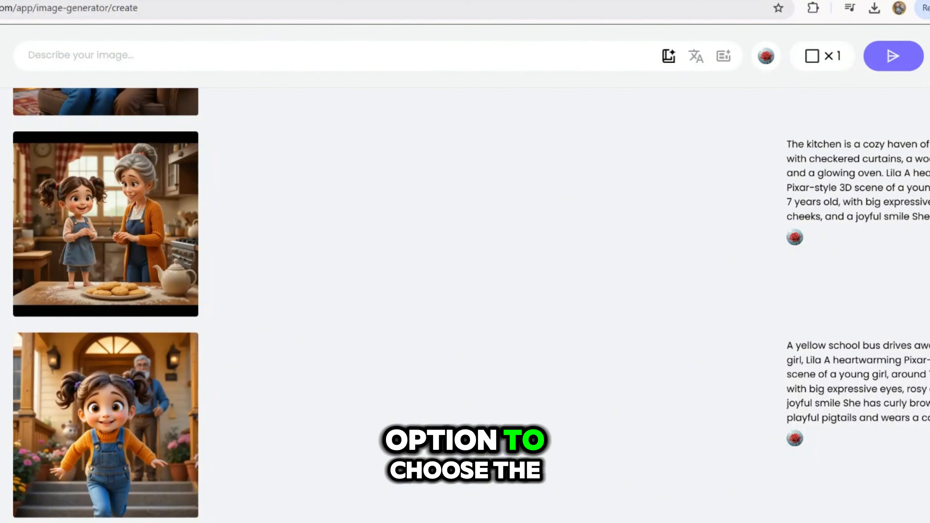
# - Set the aspect ratio for new images to 16:9
pyautogui.click(826, 59)
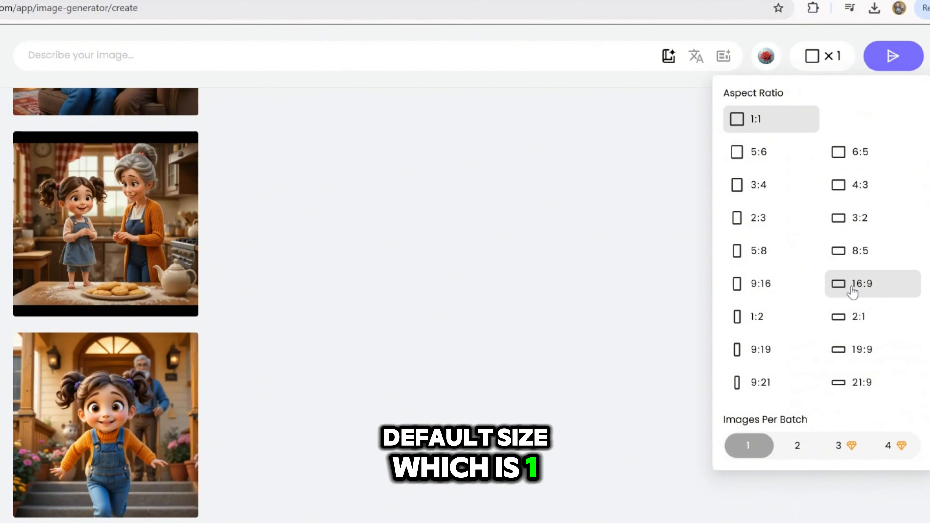
pyautogui.click(866, 288)
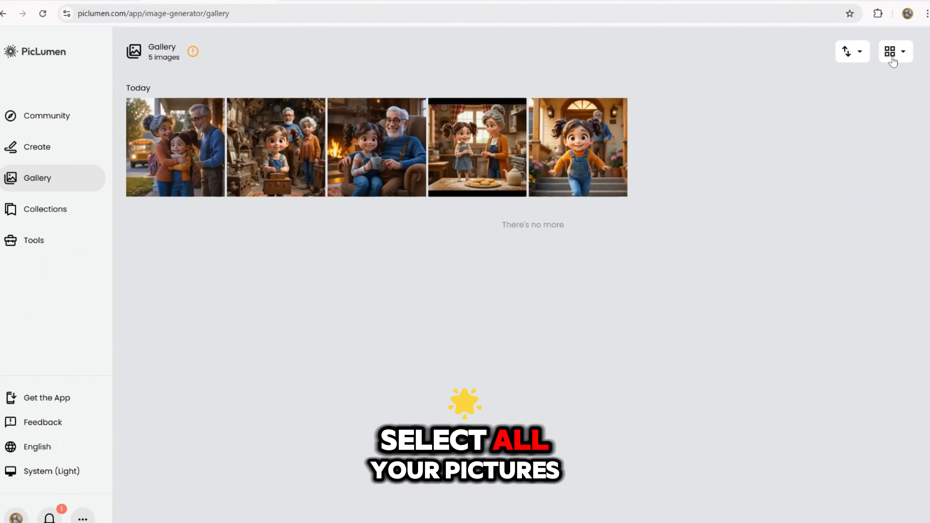
# - Select all five generated story images in the gallery
pyautogui.click(139, 110)
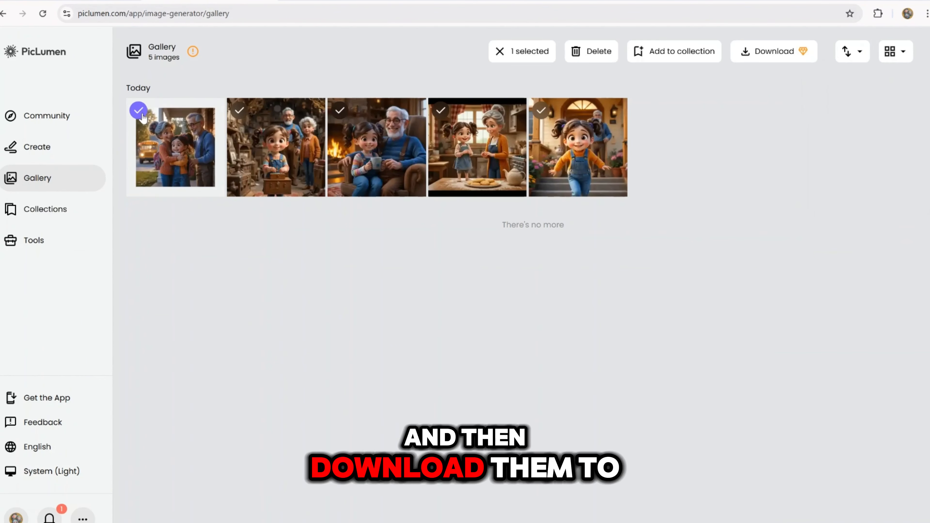
pyautogui.click(239, 111)
pyautogui.click(340, 110)
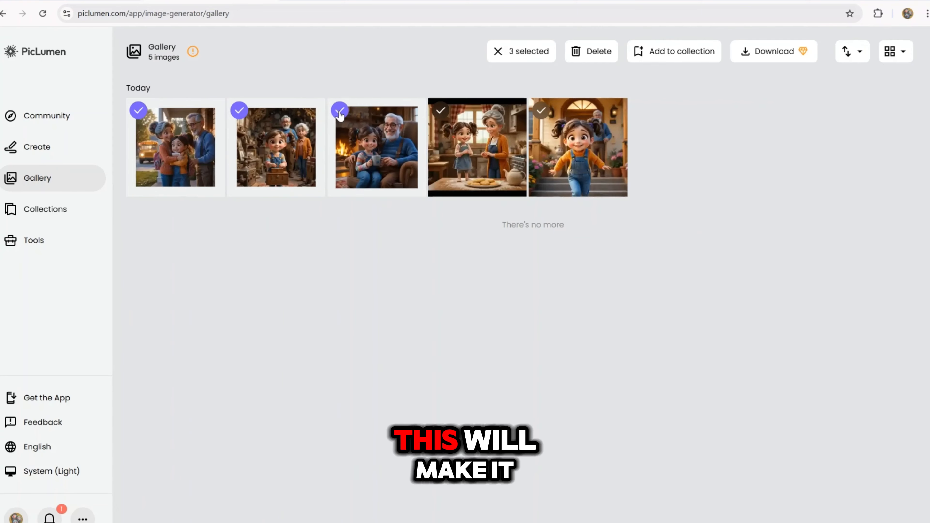
pyautogui.click(440, 110)
pyautogui.click(540, 111)
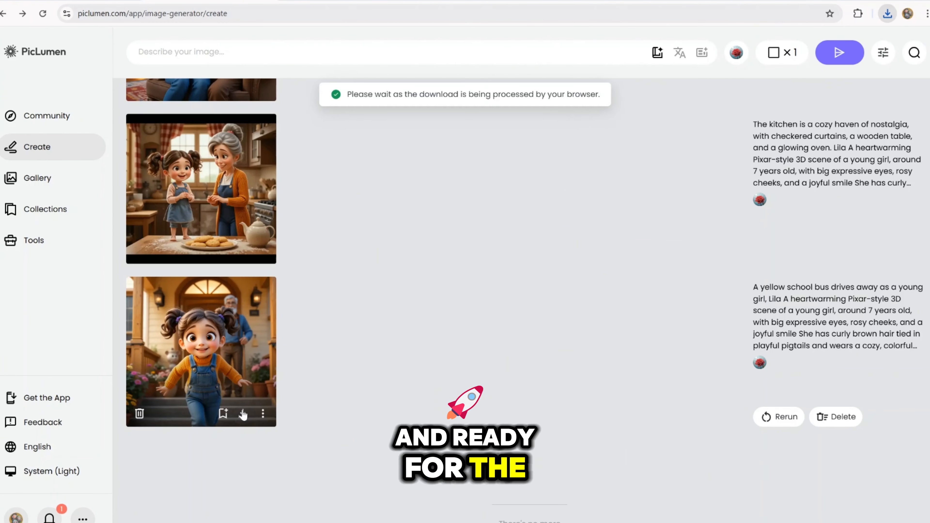
# - Download the generated kitchen scene image from the creation page
pyautogui.click(242, 252)
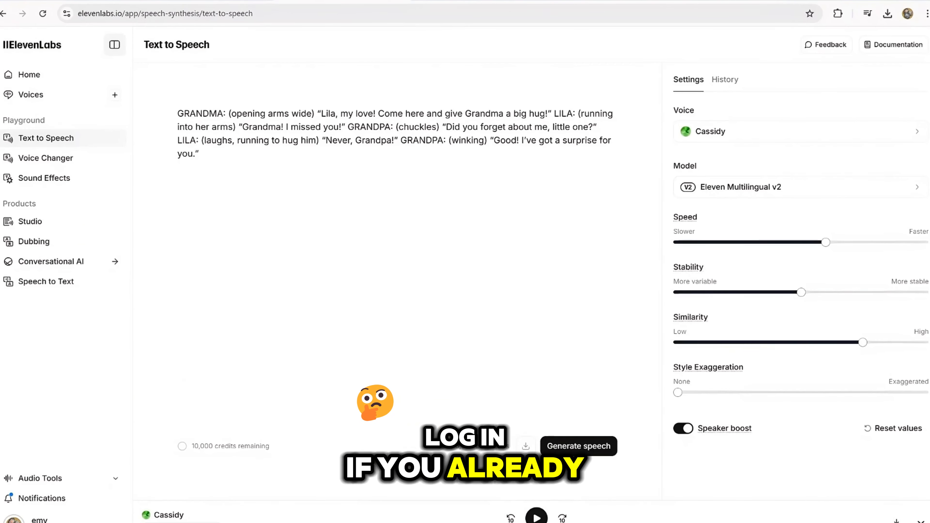
# - Add the cookie-baking, squirrel story, music box and farewell dialogues below the first scene's script and generate the speech
pyautogui.press('Return')
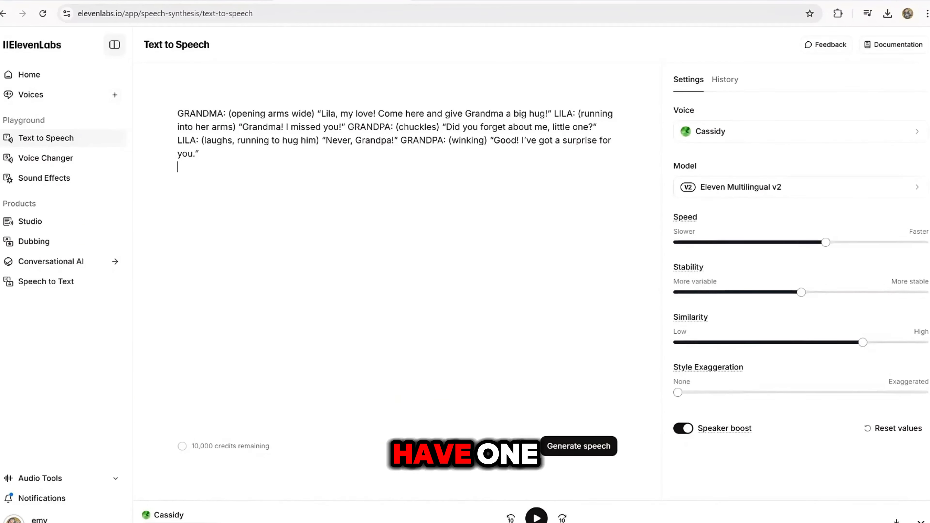
pyautogui.write('GRANDMA: (guiding Lila’s hands) "Now, roll it like this, nice and gentle." LILA: (grinning) "Like this?" GRANDMA: (laughs) "Exactly! You’re a natural, sweet pea." GRANDPA: (sniffing the air) "Do I smell my favorite cookies?" LILA: (proudly) "I made them, Grandpa!" GRANDPA: (taking a bite) "Mmm... tastes like love."')
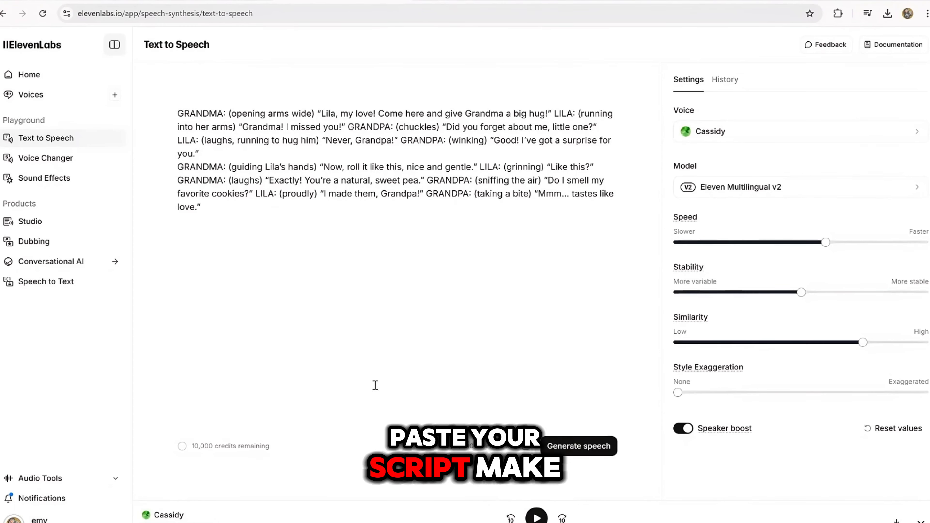
pyautogui.write('GRANDPA: "Long ago, when I was just a boy, I met a mischievous squirrel named Jasper..." LILA: (eyes wide) "A talking squirrel?!" GRANDPA: (nodding) "Oh yes, and he stole my peanut butter sandwich!" LILA: (giggling) "No way!" GRANDMA: (smiling) "Your grandpa has the best stories, doesn’t he?"')
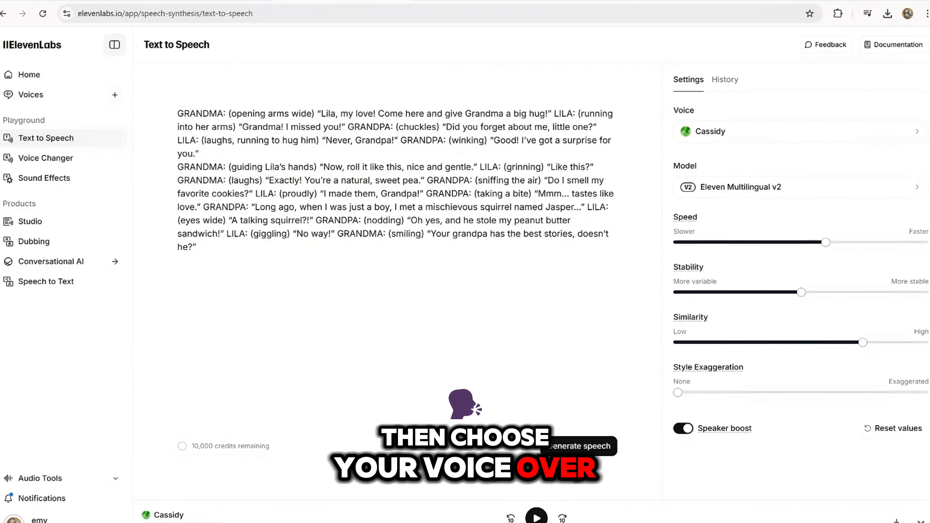
pyautogui.write('LILA: (gasping) "Look at this music box! It’s so pretty!" GRANDMA: (softly) "That was mine when I was your age." GRANDPA: (smiling) "And she danced to it at our wedding." LILA: (twirling) "Like this?" GRANDMA: "Just like that, my love."')
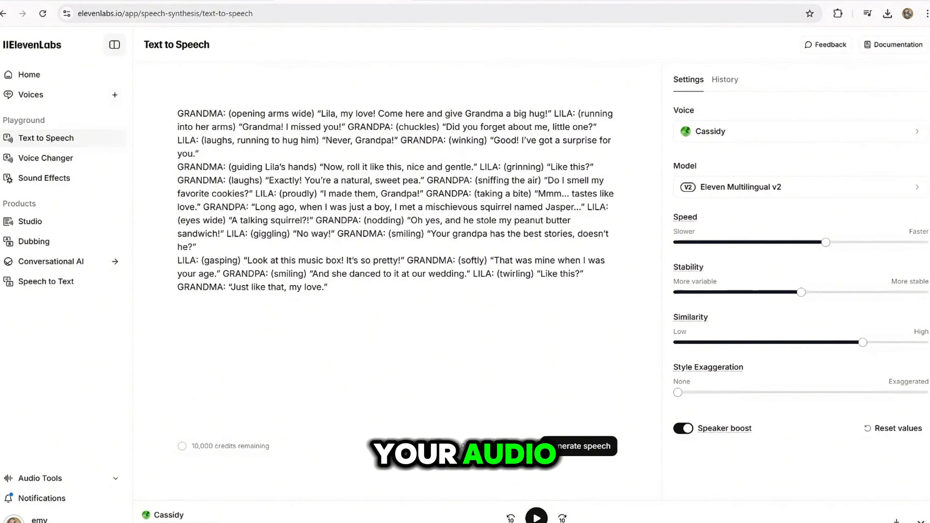
pyautogui.write('GRANDMA: (whispering) "A little taste of home for later." GRANDPA: "Remember, the next time you visit, I’ll tell you what happened to Jasper the squirrel." LILA: (grinning) "I can’t wait!" GRANDMA & GRANDPA: "We love you, sweet girl." LILA: (waving) "I love you too!"')
pyautogui.click(564, 454)
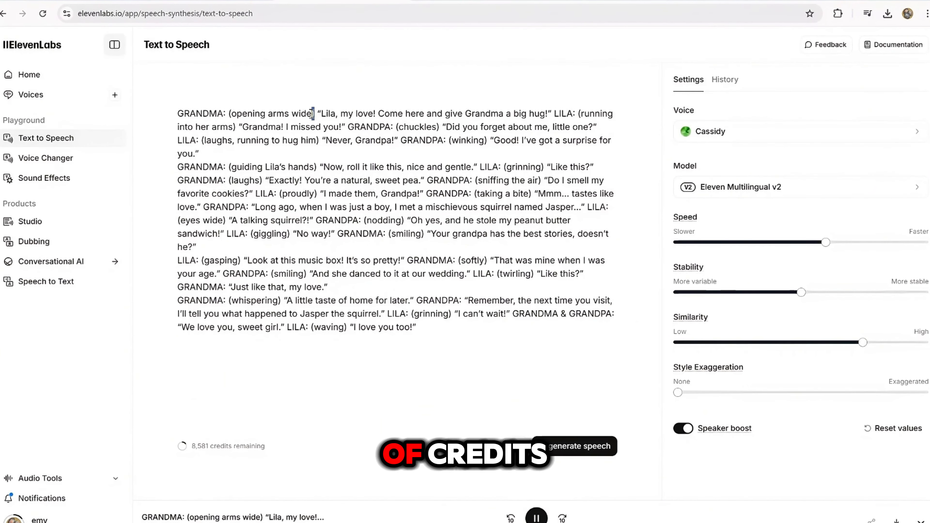
# - Delete the parenthesized stage directions from the opening hug scene's dialogue, from "opening arms wide" to "winking"
pyautogui.moveTo(313, 113); pyautogui.dragTo(228, 114)
pyautogui.press('BackSpace')
pyautogui.moveTo(590, 114); pyautogui.dragTo(491, 114)
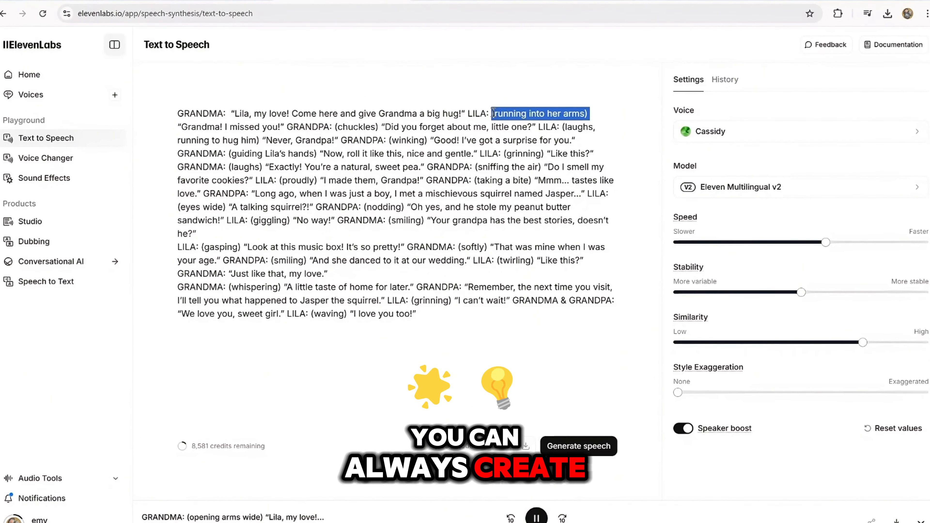
pyautogui.press('BackSpace')
pyautogui.moveTo(223, 127); pyautogui.dragTo(267, 126)
pyautogui.press('BackSpace')
pyautogui.moveTo(527, 127); pyautogui.dragTo(412, 127)
pyautogui.press('BackSpace')
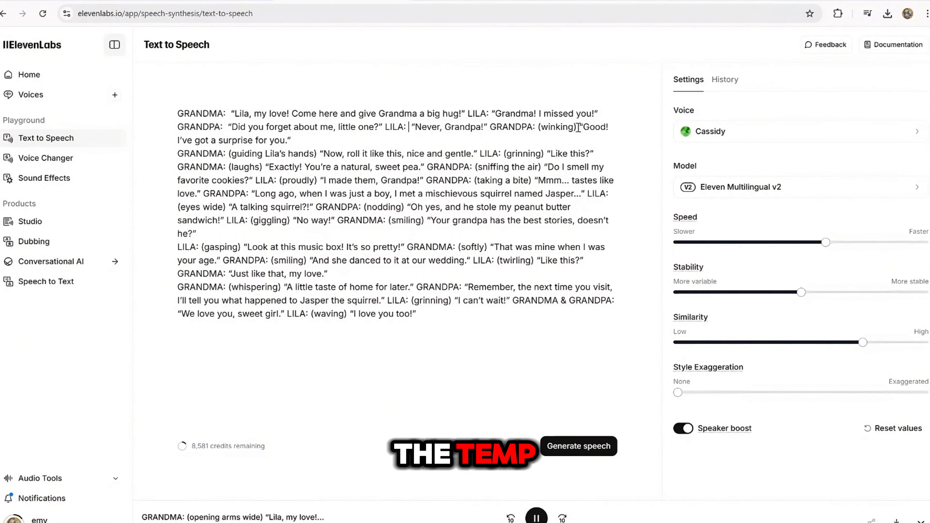
pyautogui.moveTo(579, 128); pyautogui.dragTo(541, 127)
pyautogui.press('BackSpace')
# - Delete the stage directions from the cookie-baking dialogue, from "guiding Lila's hands" to "taking a bite"
pyautogui.moveTo(319, 153); pyautogui.dragTo(231, 153)
pyautogui.press('BackSpace')
pyautogui.moveTo(456, 154); pyautogui.dragTo(415, 154)
pyautogui.press('BackSpace')
pyautogui.moveTo(552, 153); pyautogui.dragTo(516, 154)
pyautogui.press('BackSpace')
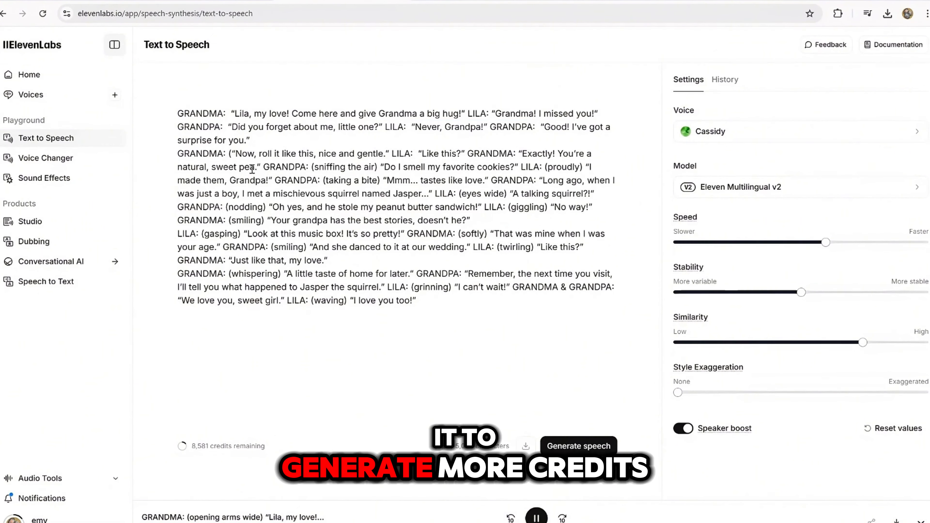
pyautogui.moveTo(377, 167); pyautogui.dragTo(312, 167)
pyautogui.press('BackSpace')
pyautogui.press('BackSpace')
pyautogui.moveTo(476, 167); pyautogui.dragTo(513, 166)
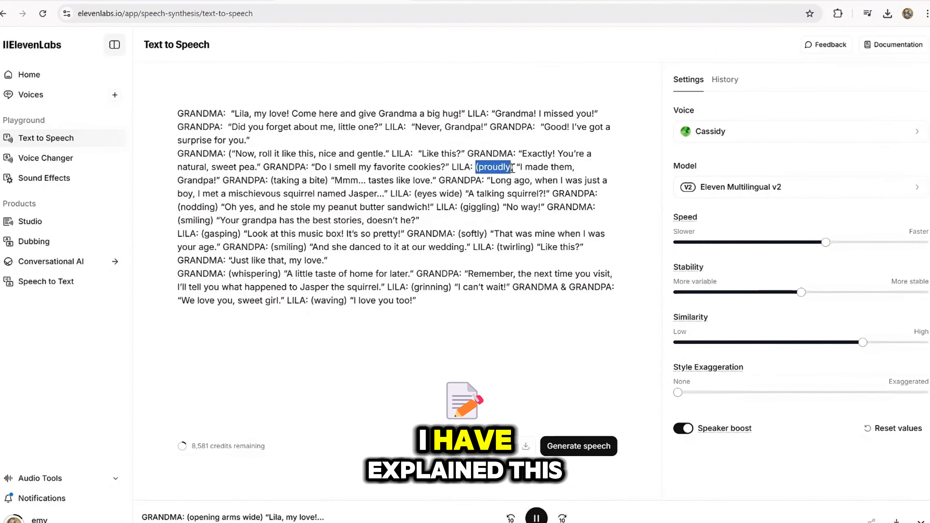
pyautogui.press('BackSpace')
pyautogui.moveTo(225, 180); pyautogui.dragTo(293, 180)
pyautogui.press('BackSpace')
# - Remove the directions "nodding", "eyes wide", "smiling" and "giggling" from the squirrel story dialogue
pyautogui.moveTo(537, 193); pyautogui.dragTo(494, 194)
pyautogui.press('BackSpace')
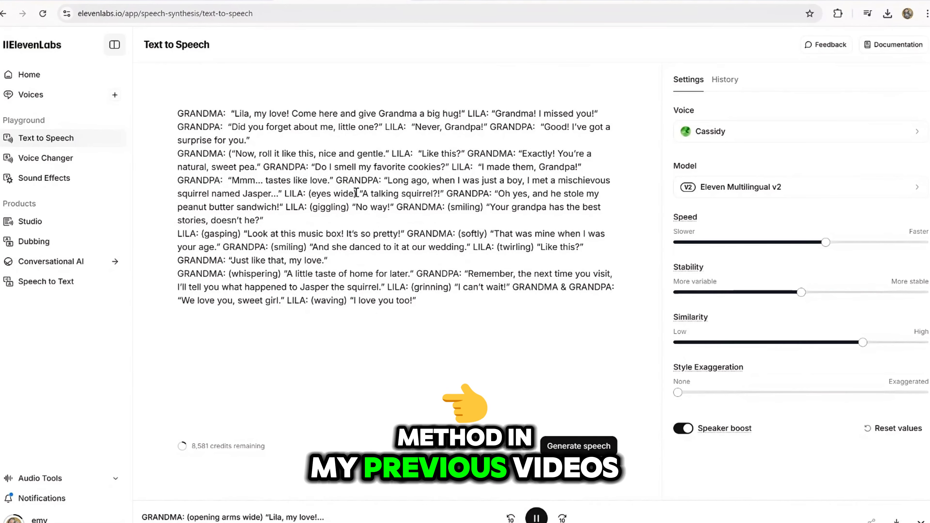
pyautogui.moveTo(359, 193); pyautogui.dragTo(308, 193)
pyautogui.press('BackSpace')
pyautogui.moveTo(424, 207); pyautogui.dragTo(384, 207)
pyautogui.press('BackSpace')
pyautogui.moveTo(290, 207); pyautogui.dragTo(251, 207)
pyautogui.press('BackSpace')
# - Strip the stage directions such as "gasping", "softly" and "smiling" from the music box dialogue
pyautogui.moveTo(240, 221); pyautogui.dragTo(202, 220)
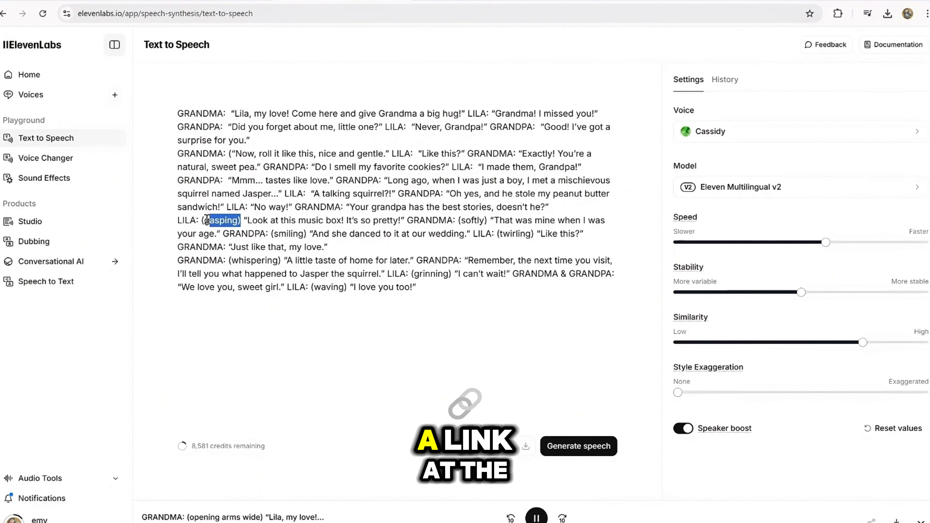
pyautogui.press('BackSpace')
pyautogui.moveTo(452, 220); pyautogui.dragTo(411, 220)
pyautogui.press('BackSpace')
pyautogui.moveTo(266, 234); pyautogui.dragTo(225, 233)
pyautogui.press('BackSpace')
# - Remove the directions "whispering", "grinning" and "waving" from the farewell dialogue
pyautogui.moveTo(281, 247); pyautogui.dragTo(227, 247)
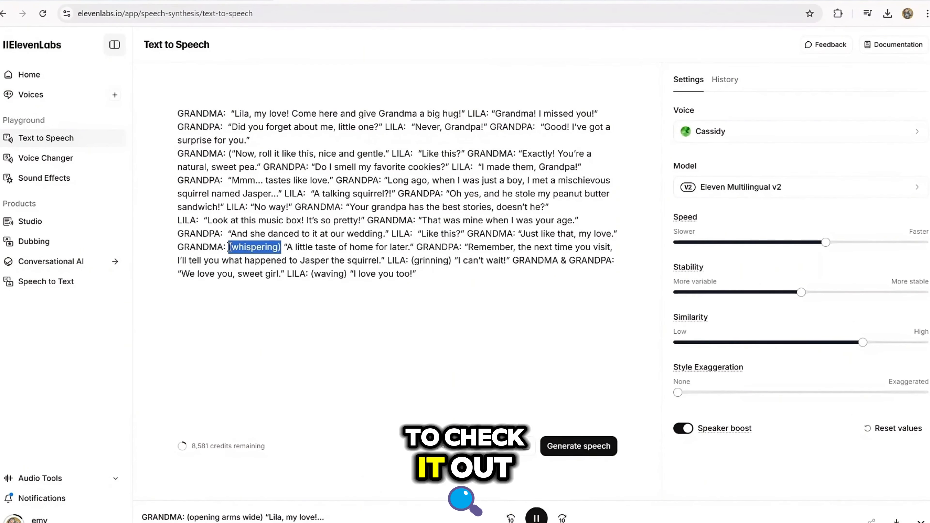
pyautogui.press('BackSpace')
pyautogui.moveTo(408, 260); pyautogui.dragTo(364, 260)
pyautogui.press('BackSpace')
pyautogui.moveTo(265, 274); pyautogui.dragTo(220, 273)
pyautogui.press('BackSpace')
# - Open the voice selection and listen to samples of the Cassidy, Brian and "Hope - upbeat and clear" voices
pyautogui.click(798, 131)
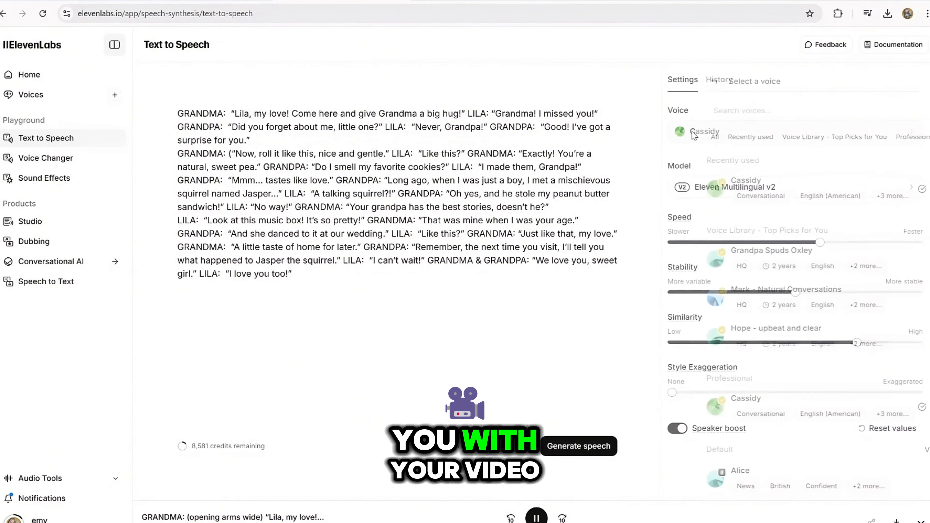
pyautogui.click(682, 406)
pyautogui.scroll(-1, 686, 453)
pyautogui.click(685, 450)
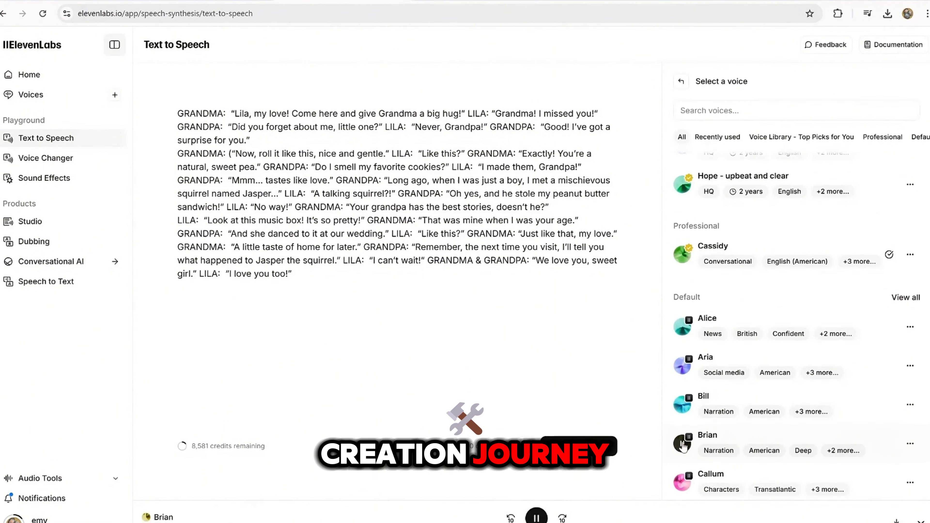
pyautogui.scroll(4, 749, 418)
pyautogui.click(683, 337)
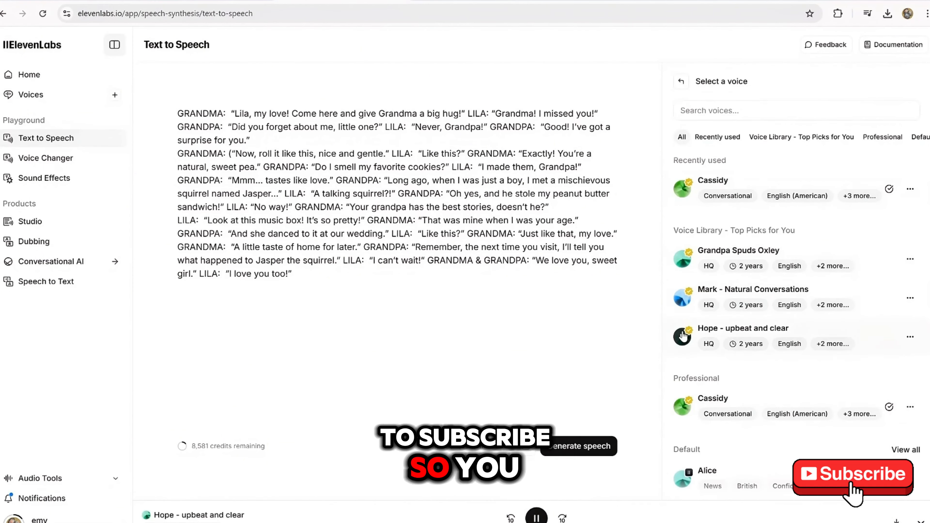
# - Add the "Hope - upbeat and clear" library voice to My Voices and dismiss the product promotion
pyautogui.click(717, 331)
pyautogui.click(718, 297)
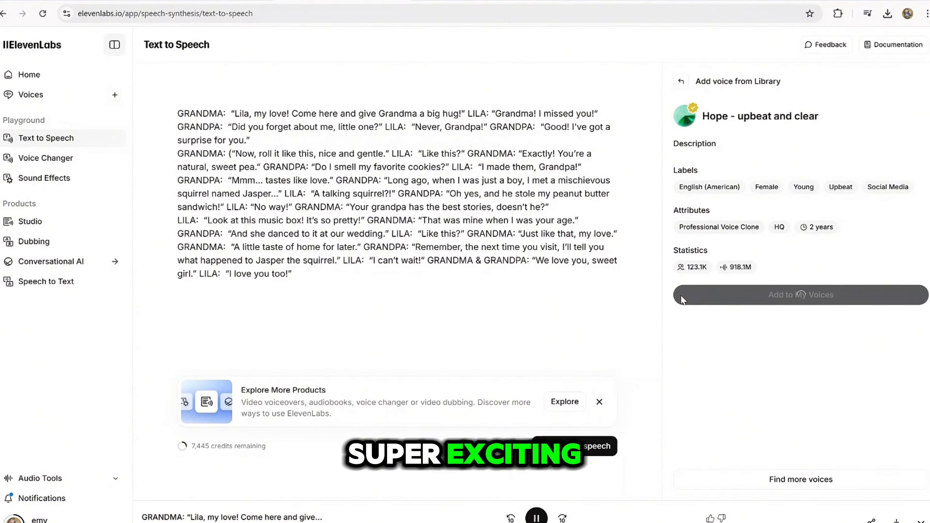
pyautogui.click(599, 401)
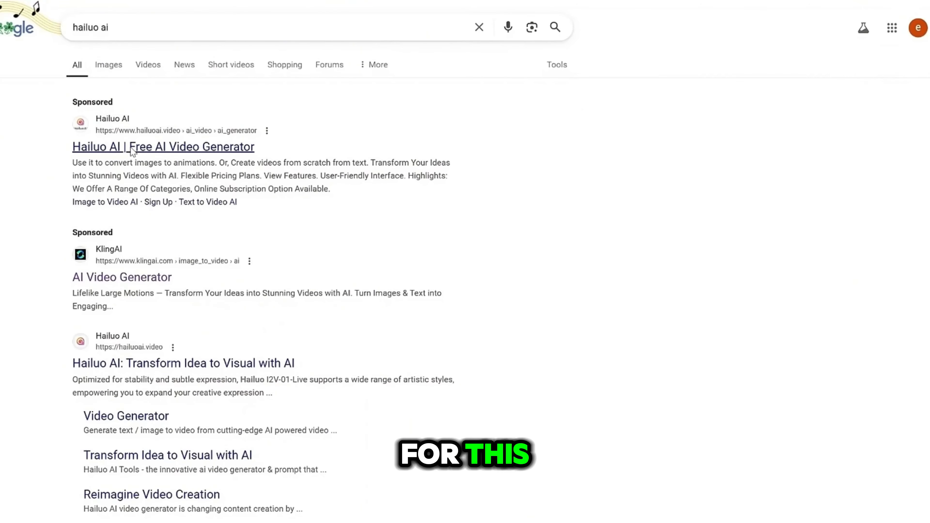
# - Open Hailuo AI from the search results, go to its video creation page and activate the motion prompt field
pyautogui.click(132, 148)
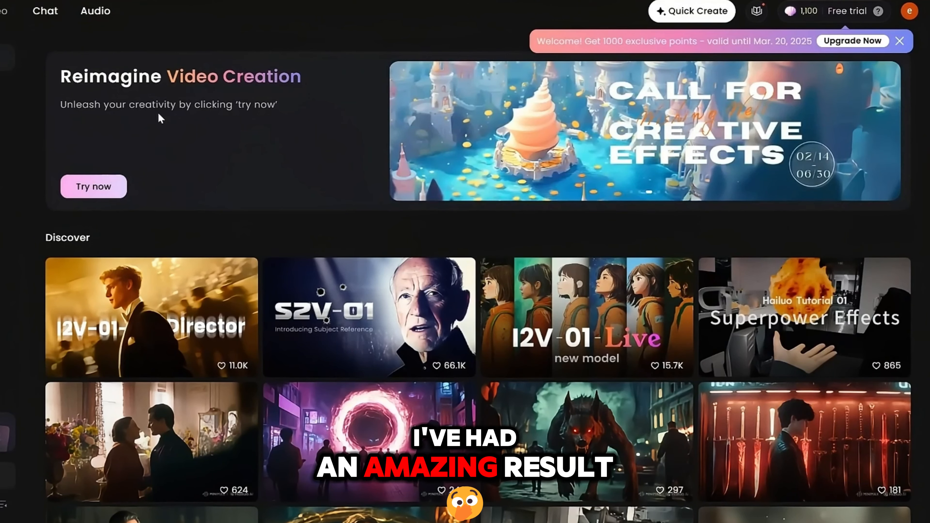
pyautogui.scroll(-6, 160, 118)
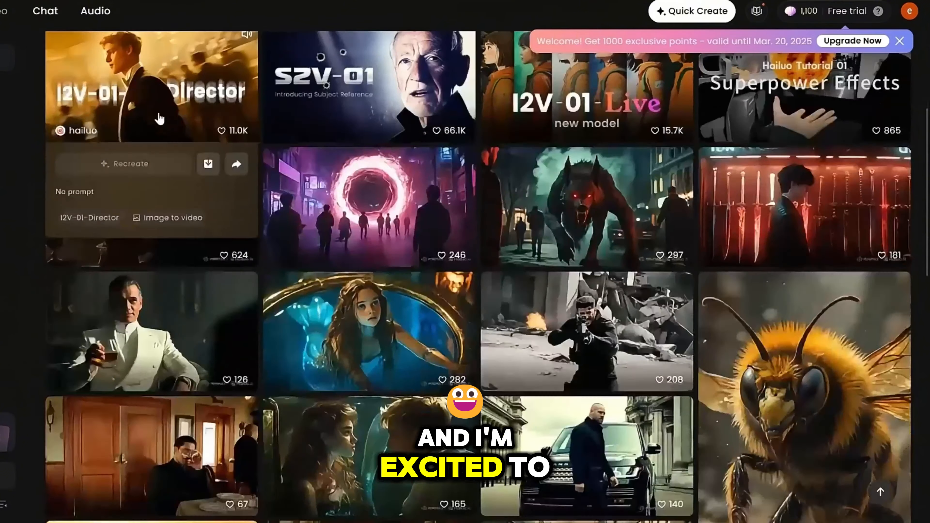
pyautogui.scroll(6, 160, 119)
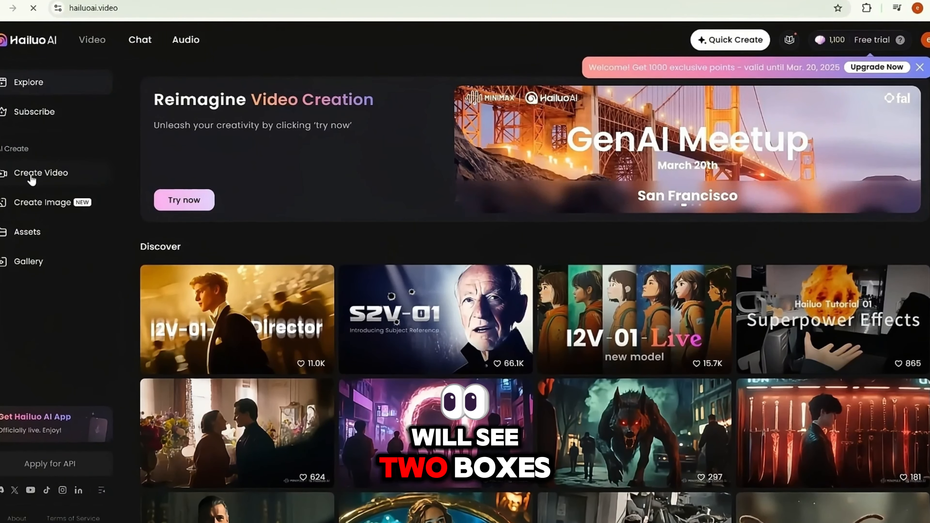
pyautogui.click(32, 180)
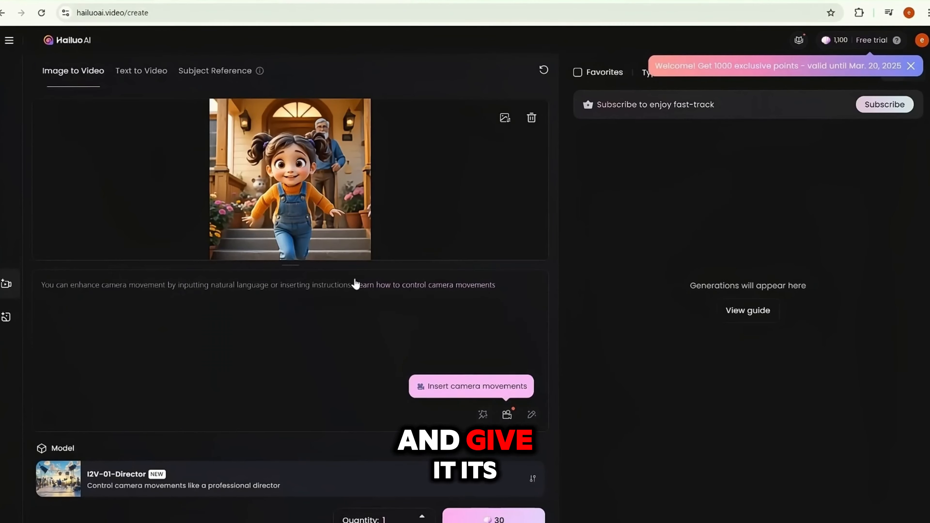
pyautogui.click(244, 315)
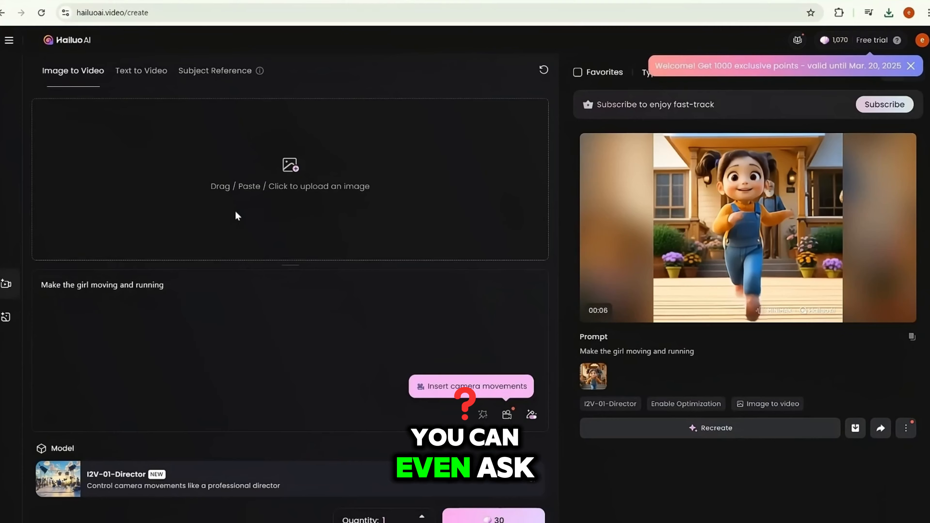
# - Upload the fireside image and generate a video with the prompt "Make the girl looking at her grandpa talking to him and smiling"
pyautogui.click(235, 212)
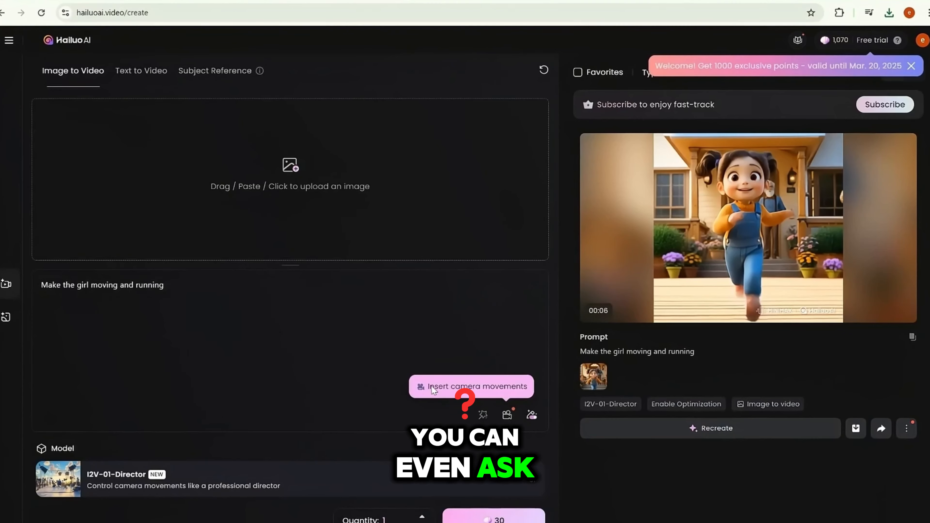
pyautogui.click(584, 331)
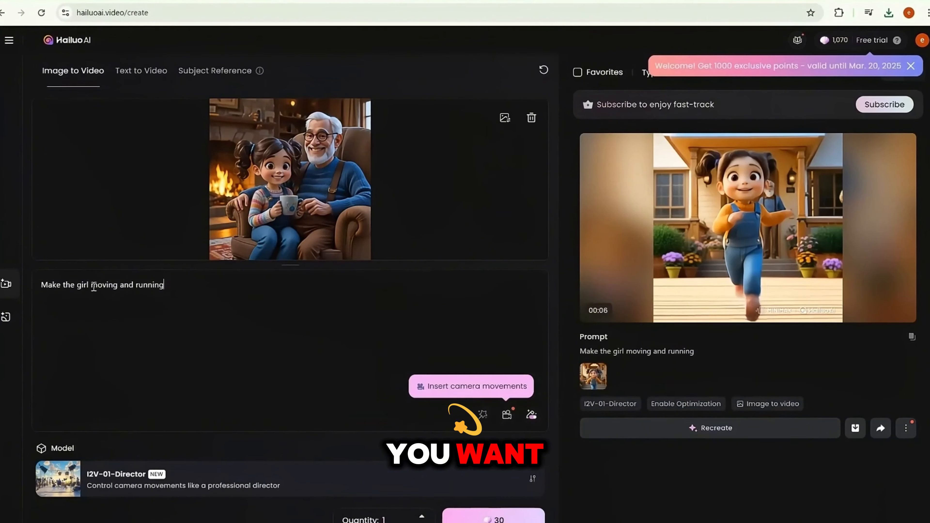
pyautogui.moveTo(95, 286); pyautogui.dragTo(195, 286)
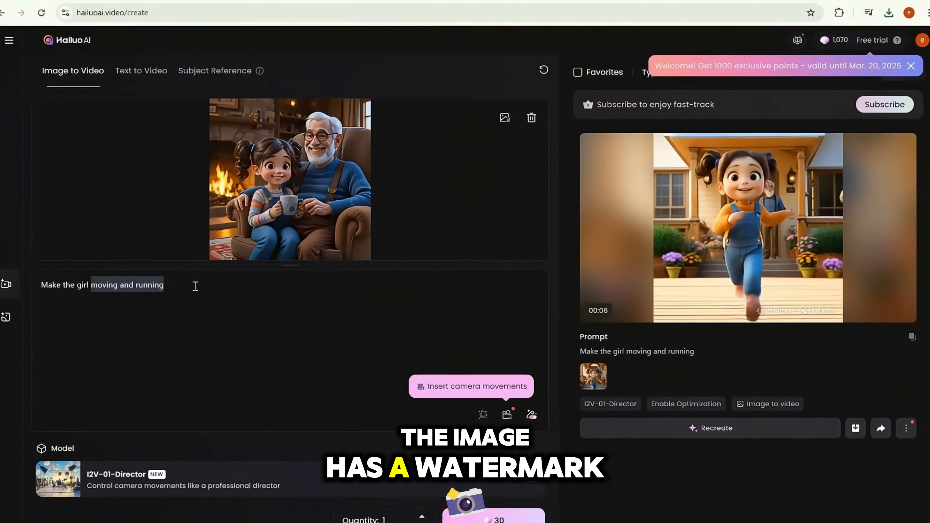
pyautogui.write('looking at')
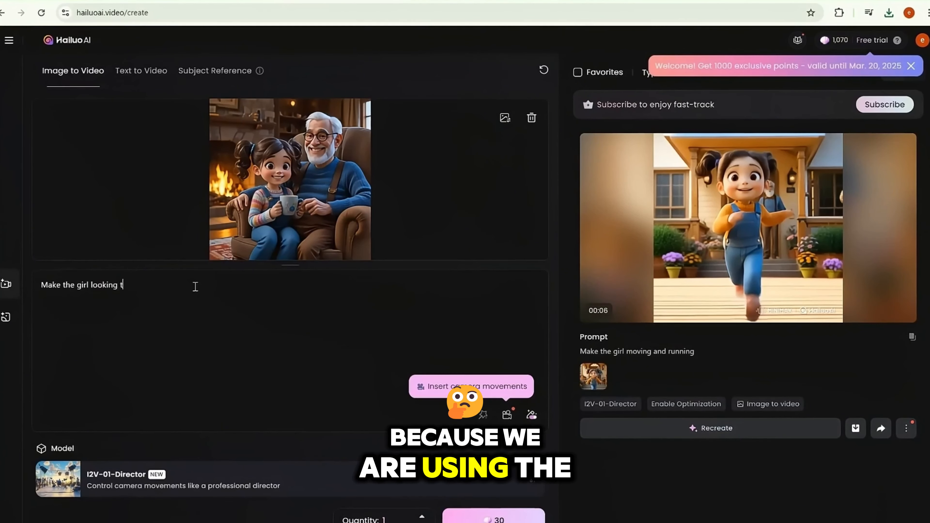
pyautogui.write(' her ')
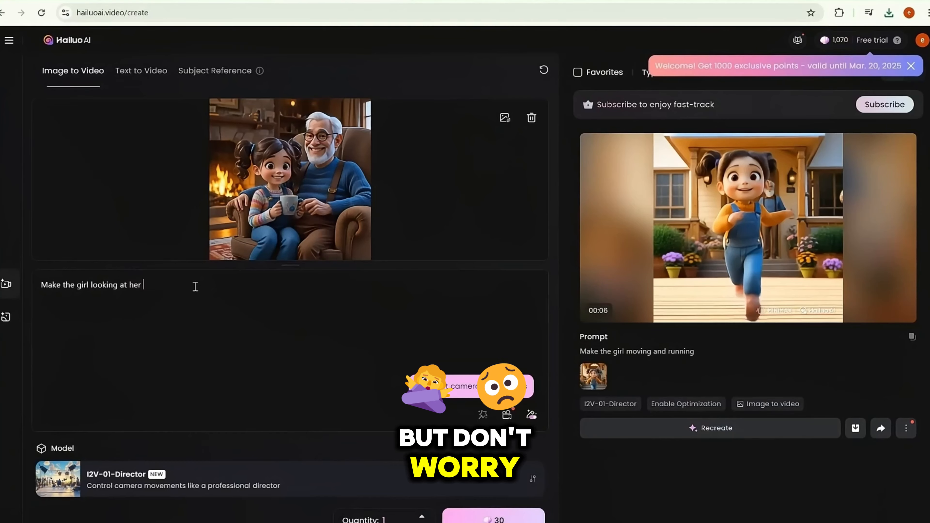
pyautogui.write('grandpa talking to him and smiling')
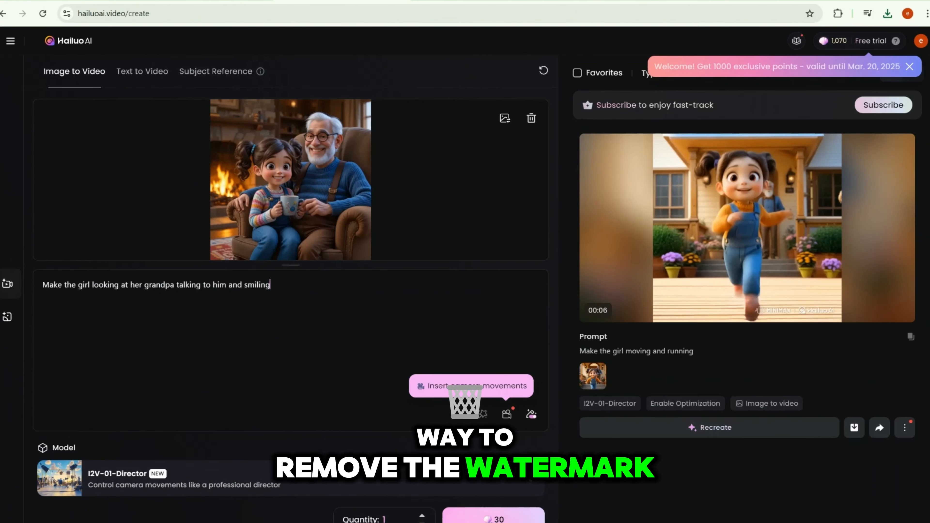
pyautogui.click(493, 519)
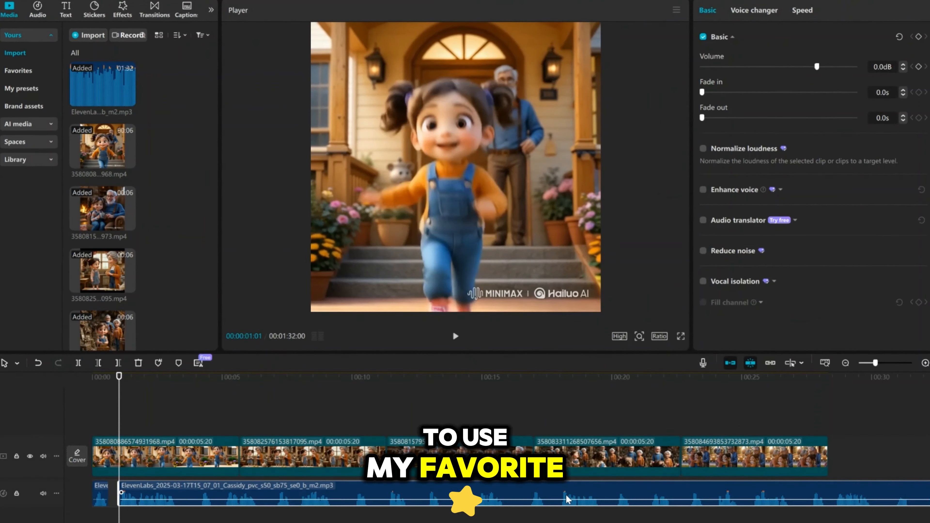
# - In CapCut, turn on clip linkage for the timeline and move the second voiceover piece flush against the first
pyautogui.click(728, 362)
pyautogui.click(765, 364)
pyautogui.click(750, 367)
pyautogui.click(734, 365)
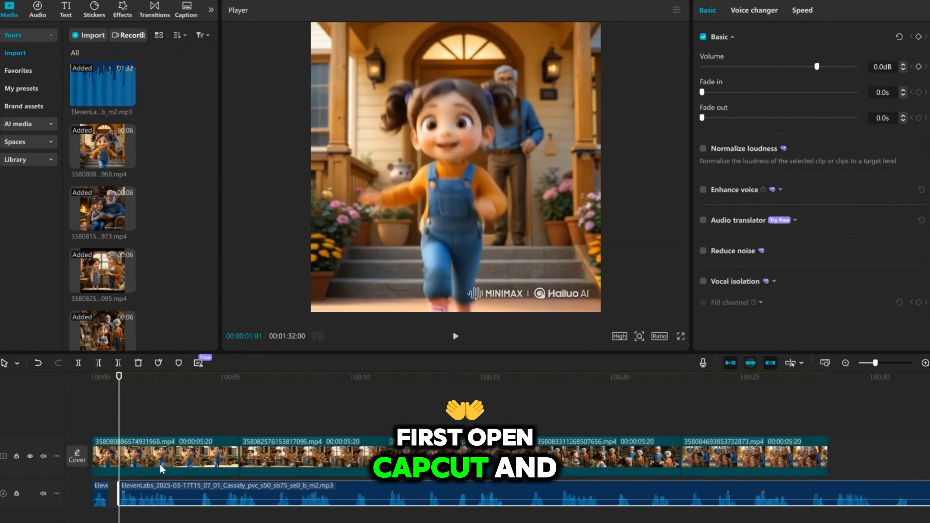
pyautogui.moveTo(193, 491); pyautogui.dragTo(183, 492)
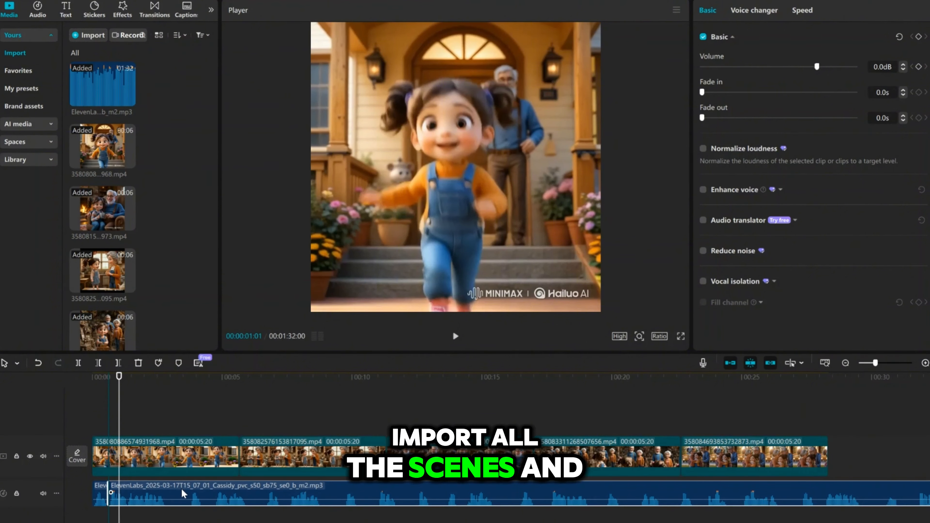
# - Split the ElevenLabs voiceover clip at 00:00:02:26 and again at 00:00:03:21
pyautogui.click(166, 417)
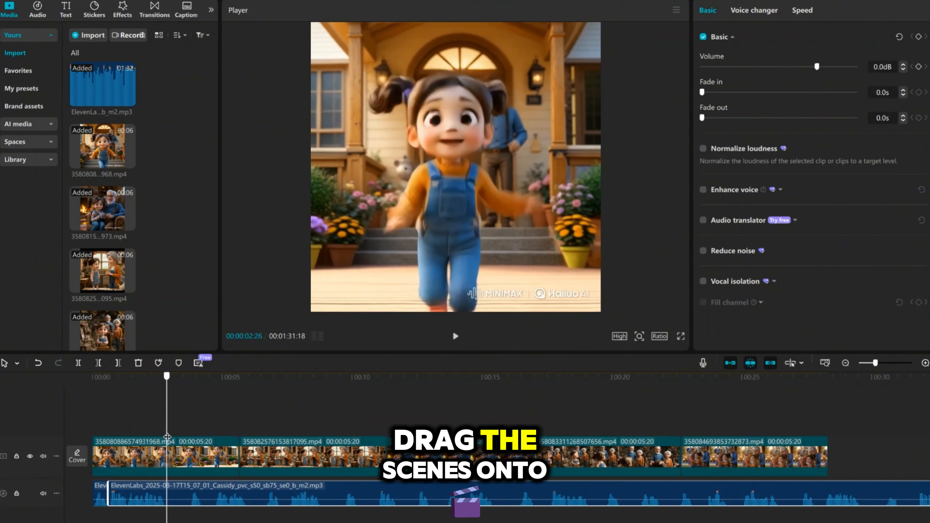
pyautogui.click(78, 362)
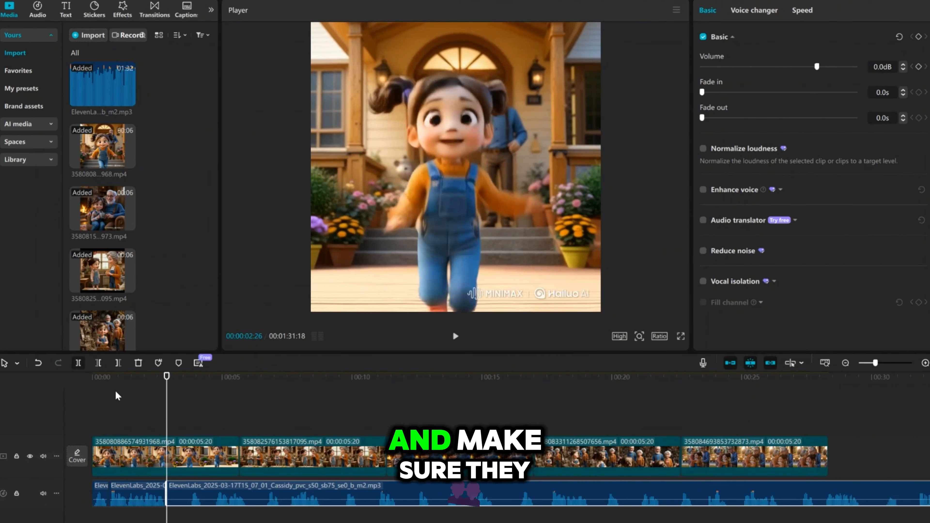
pyautogui.click(188, 403)
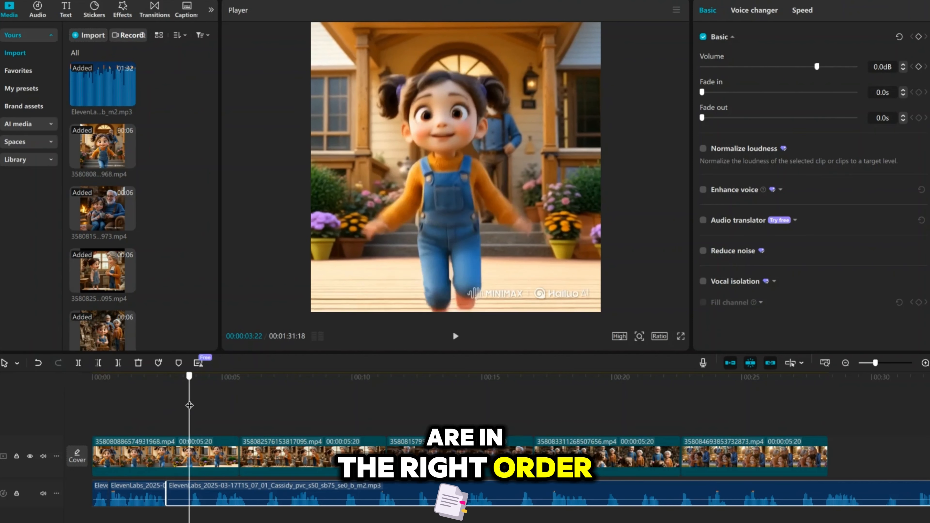
pyautogui.click(78, 363)
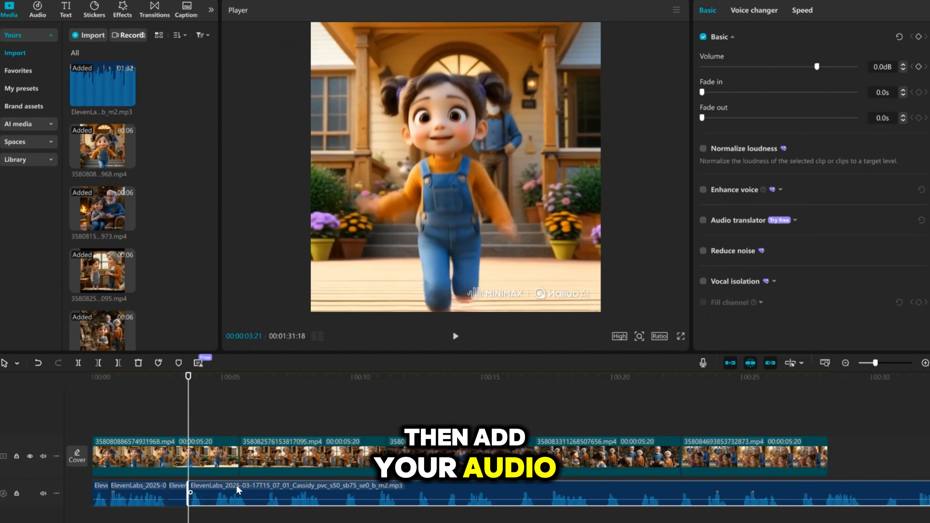
# - Remove the short voiceover piece ending at 00:00:03:21, closing its gap, and split the following voiceover clip near its start
pyautogui.click(174, 500)
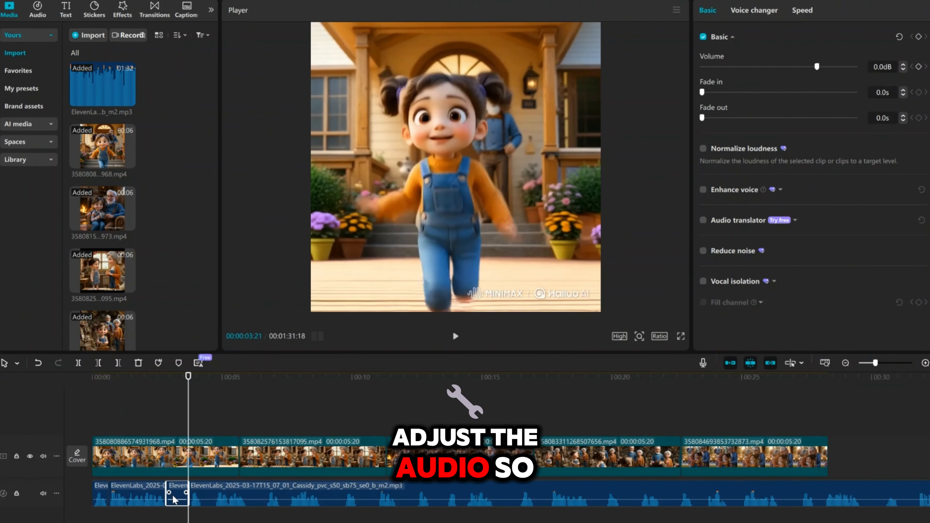
pyautogui.press('Delete')
pyautogui.moveTo(218, 495); pyautogui.dragTo(198, 489)
pyautogui.moveTo(188, 428); pyautogui.dragTo(182, 429)
pyautogui.hotkey('ctrl', 'b')
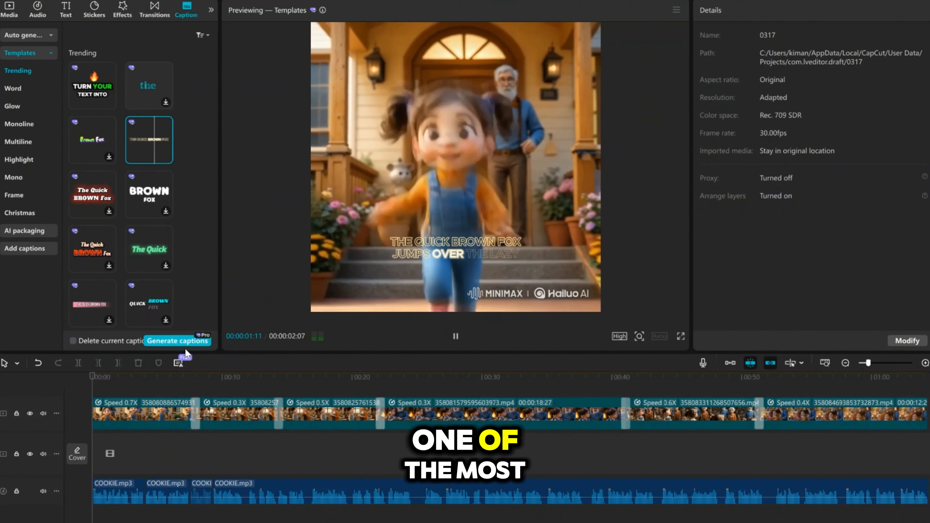
# - Browse the trending caption templates and the full set of caption preset styles, and preview the captioned video
pyautogui.scroll(-3, 107, 283)
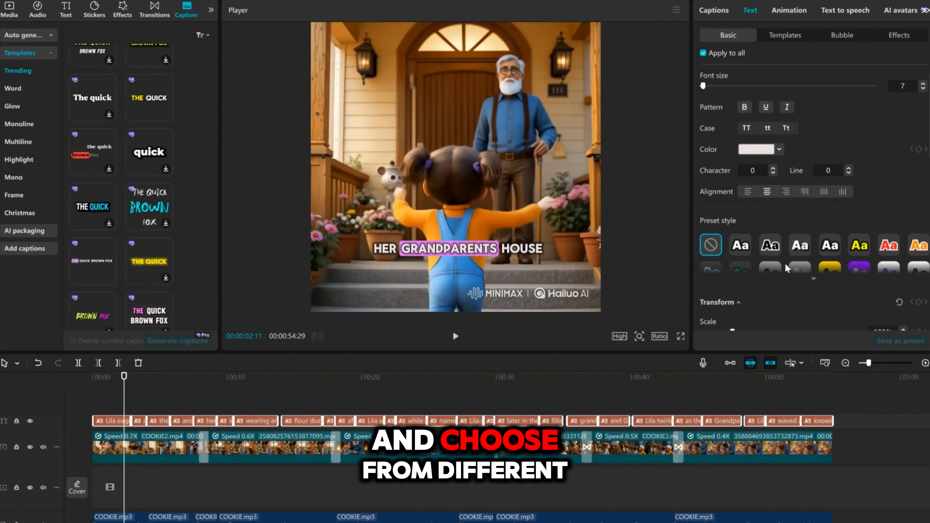
pyautogui.click(813, 263)
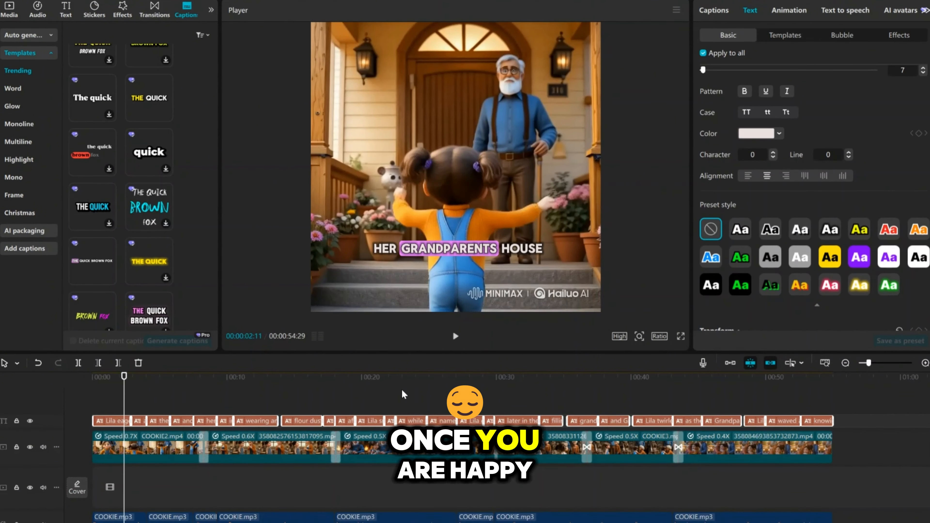
pyautogui.click(455, 335)
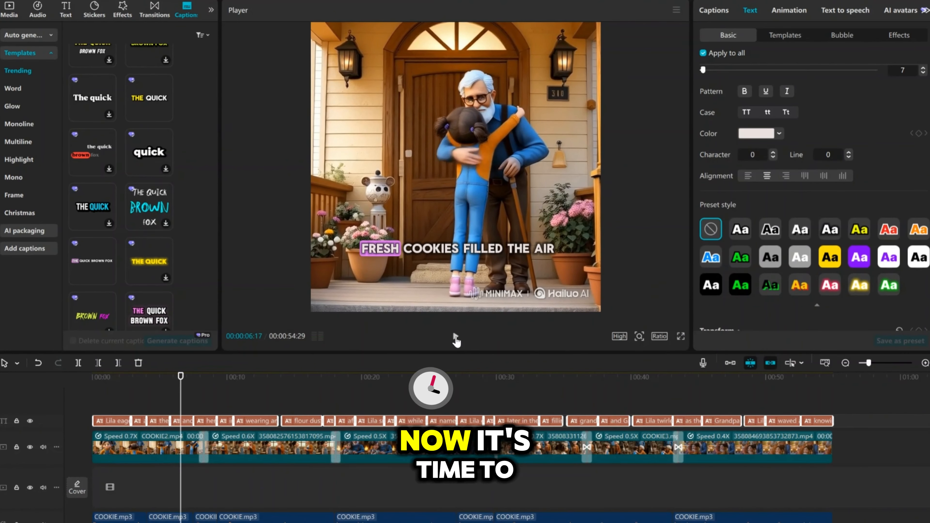
# - In the browser, open 123apps from the search results and open the COOKIE7 video in its Remove Logo from Video tool
pyautogui.scroll(-1, 846, 456)
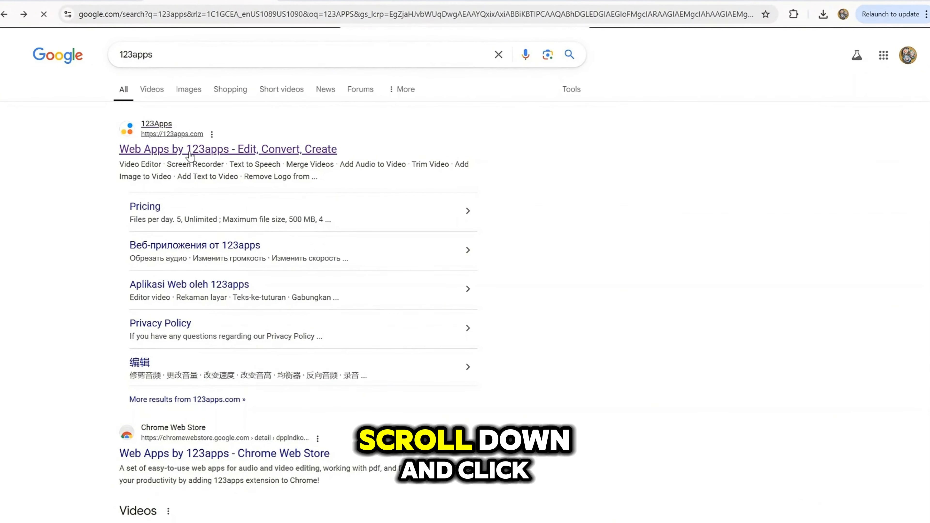
pyautogui.scroll(-2, 566, 348)
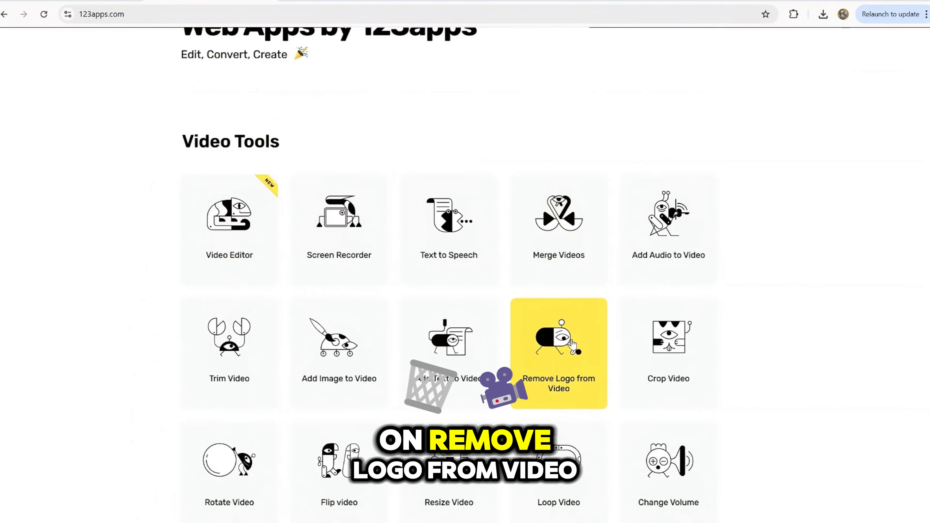
pyautogui.scroll(-1, 571, 344)
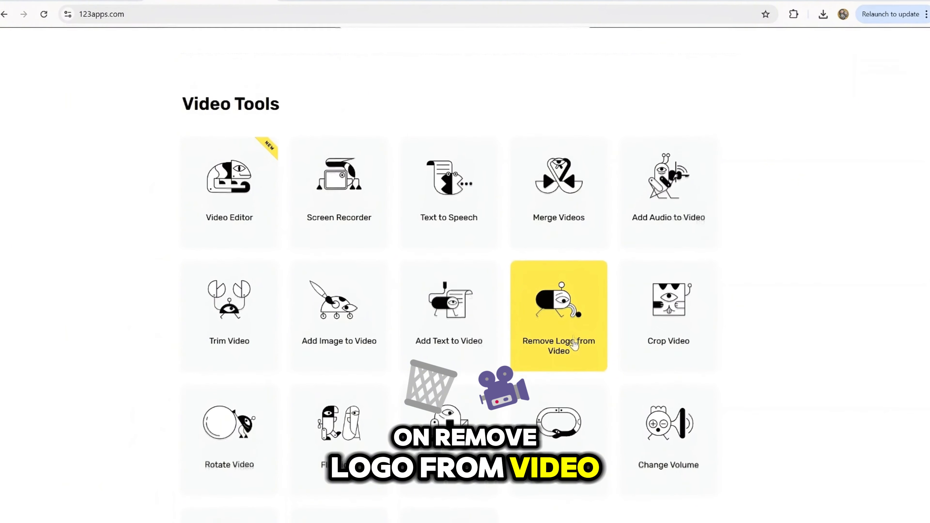
pyautogui.scroll(-1, 573, 344)
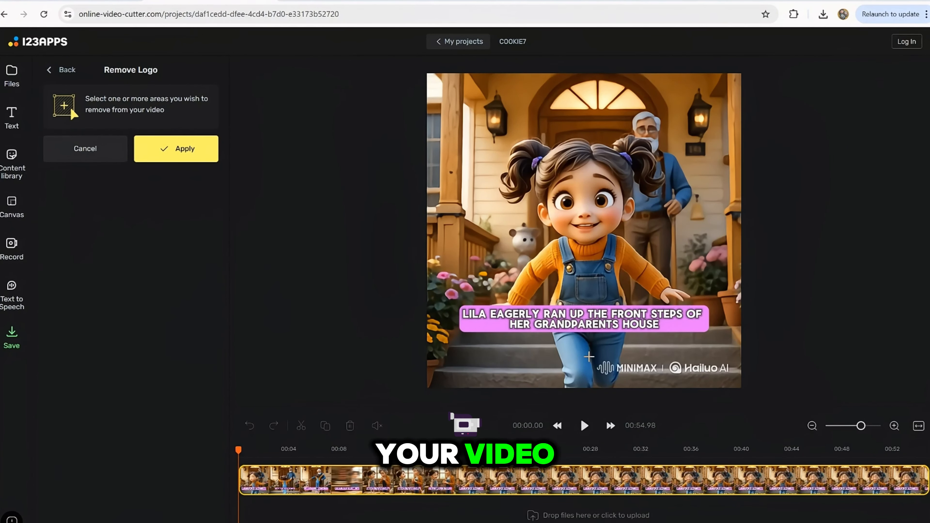
# - Remove the MINIMAX and Hailuo AI watermark area from the COOKIE7 video and play the result
pyautogui.moveTo(705, 359); pyautogui.dragTo(733, 386)
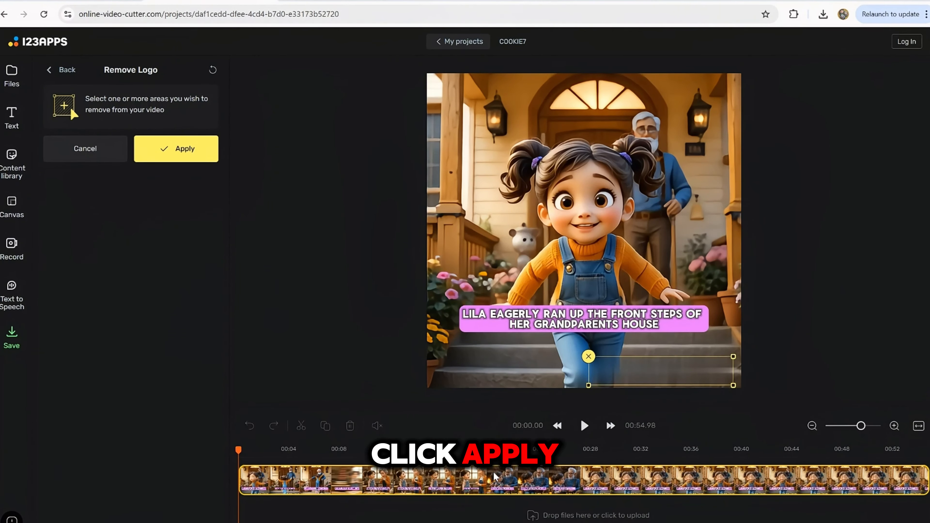
pyautogui.click(180, 149)
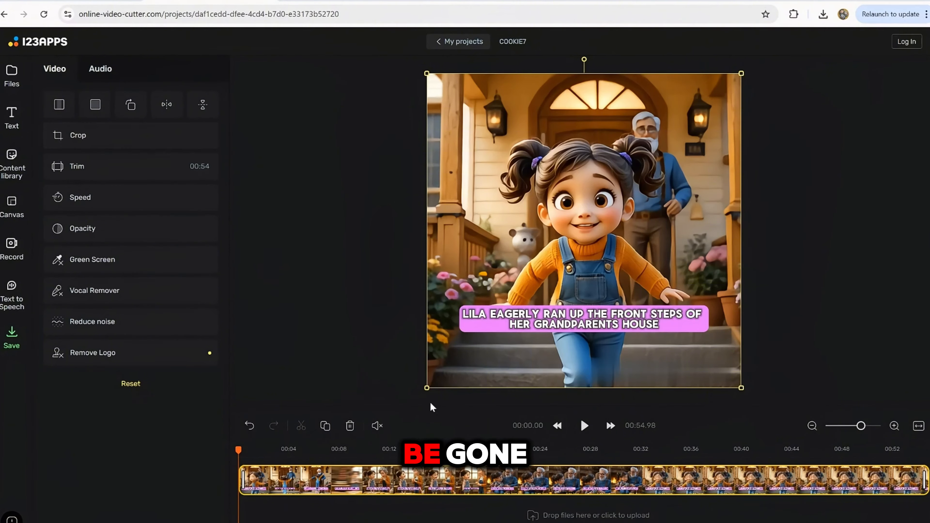
pyautogui.click(586, 428)
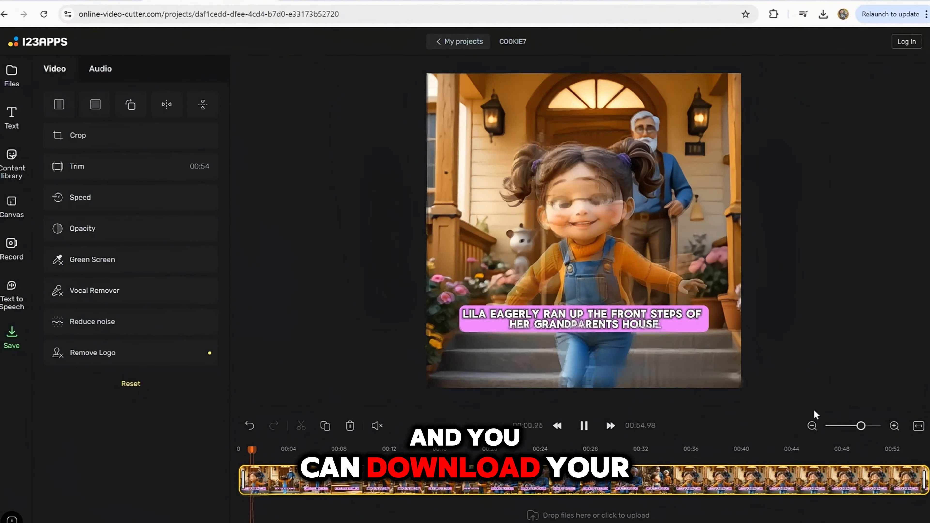